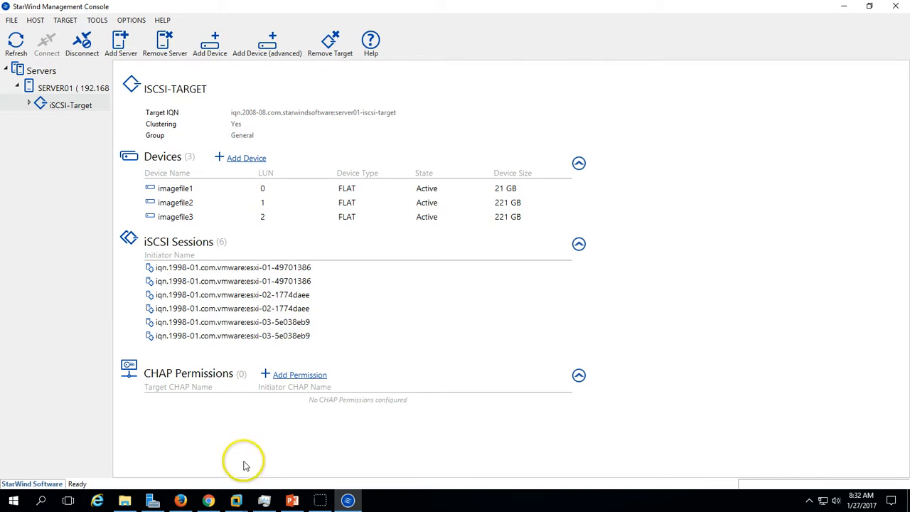
- Switch to PowerPoint to review the demo environment slide and go back to the presentation's first slide
{"action": "mouse_move", "coordinate": [238, 502]}
{"action": "left_click", "coordinate": [306, 384]}
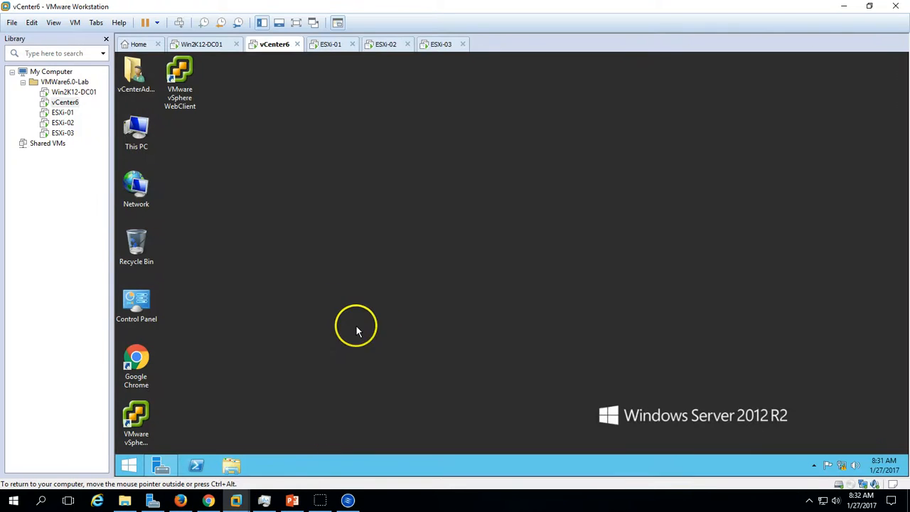
{"action": "left_click", "coordinate": [293, 501]}
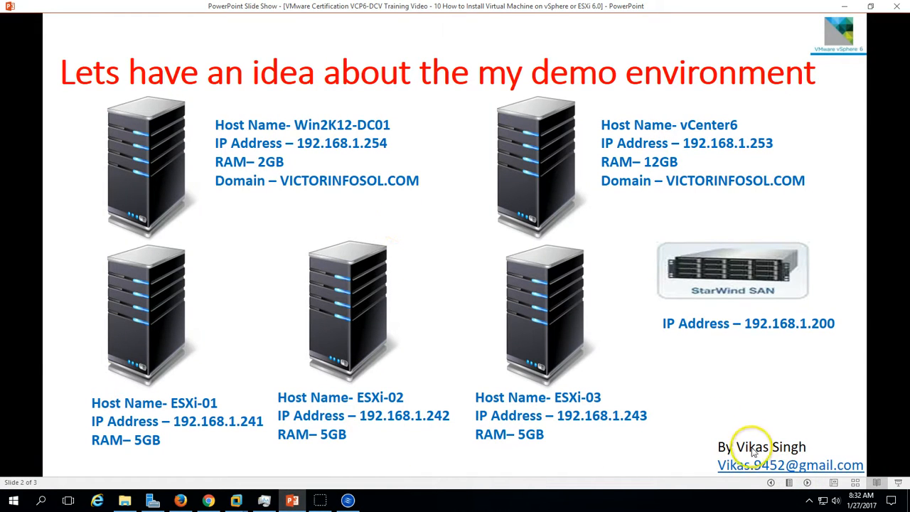
{"action": "left_click", "coordinate": [774, 483]}
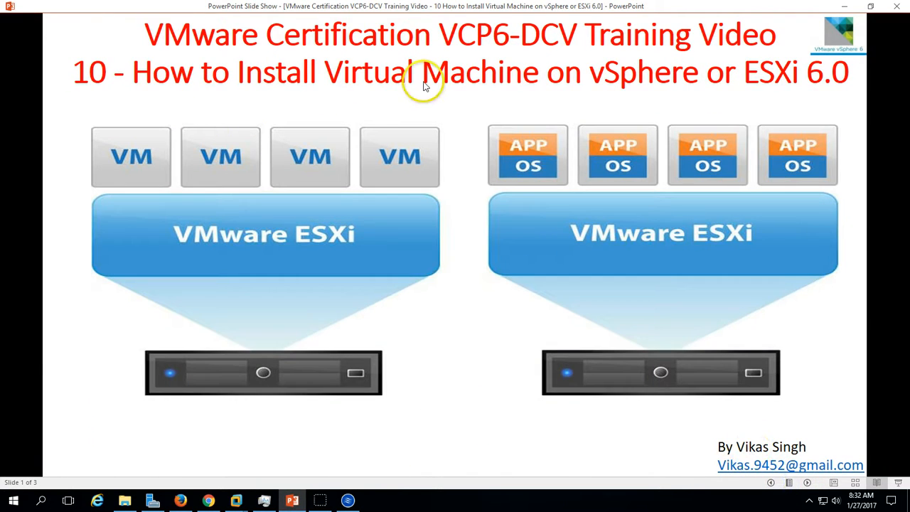
- Switch to VMware Workstation and refresh the desktop of the vCenter6 virtual machine
{"action": "left_click", "coordinate": [237, 500]}
{"action": "left_click", "coordinate": [288, 437]}
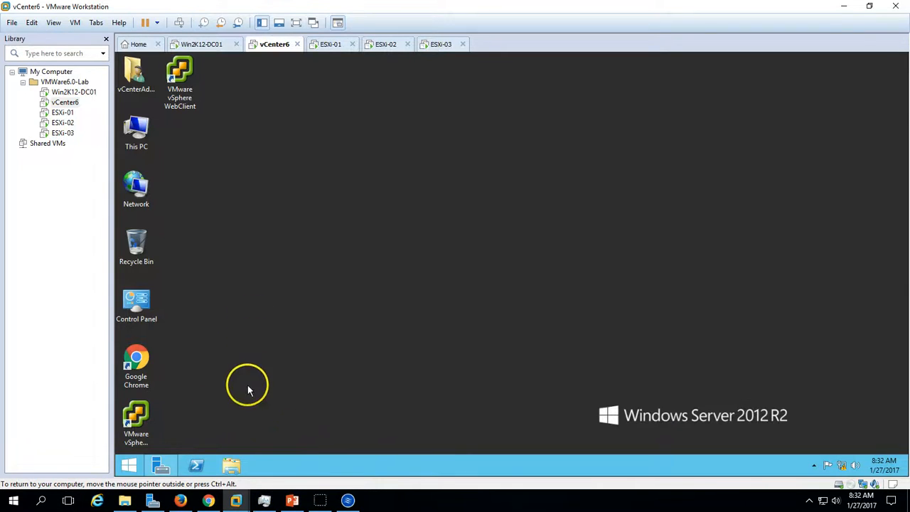
{"action": "right_click", "coordinate": [305, 195]}
{"action": "left_click", "coordinate": [329, 228]}
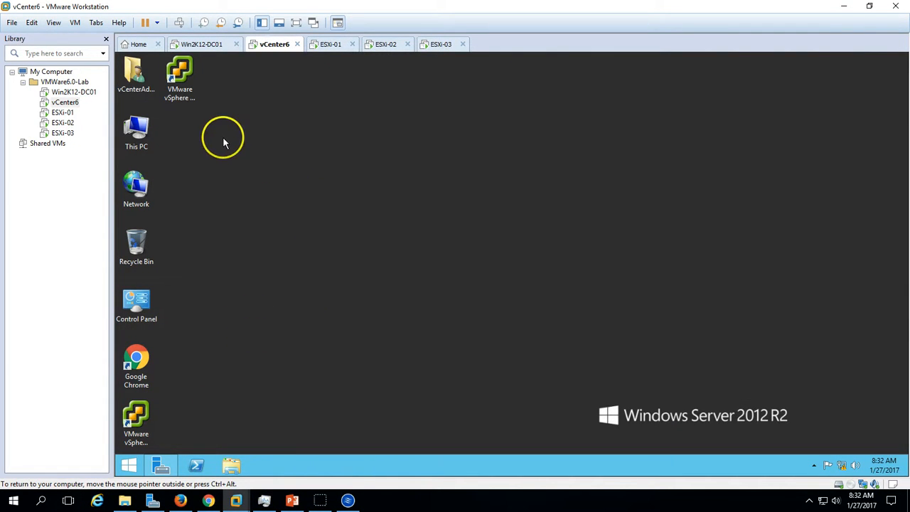
{"action": "left_click", "coordinate": [192, 97]}
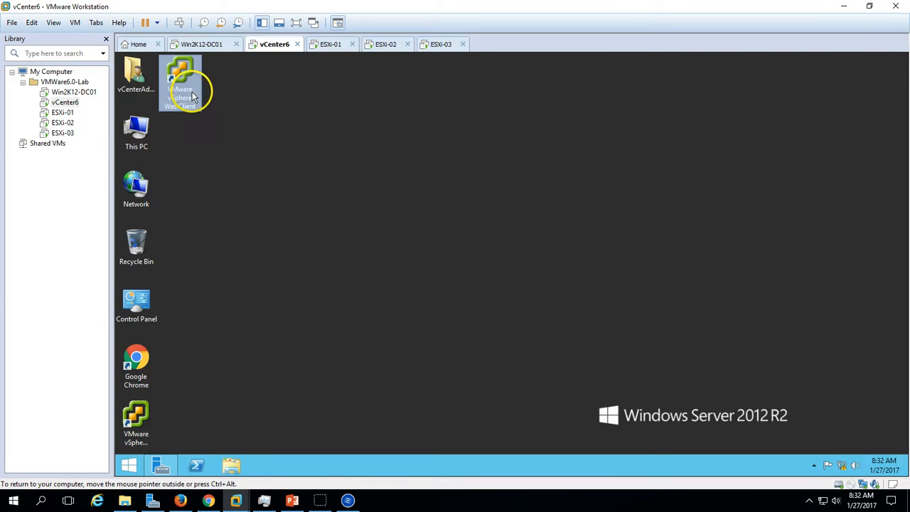
{"action": "left_click", "coordinate": [139, 423]}
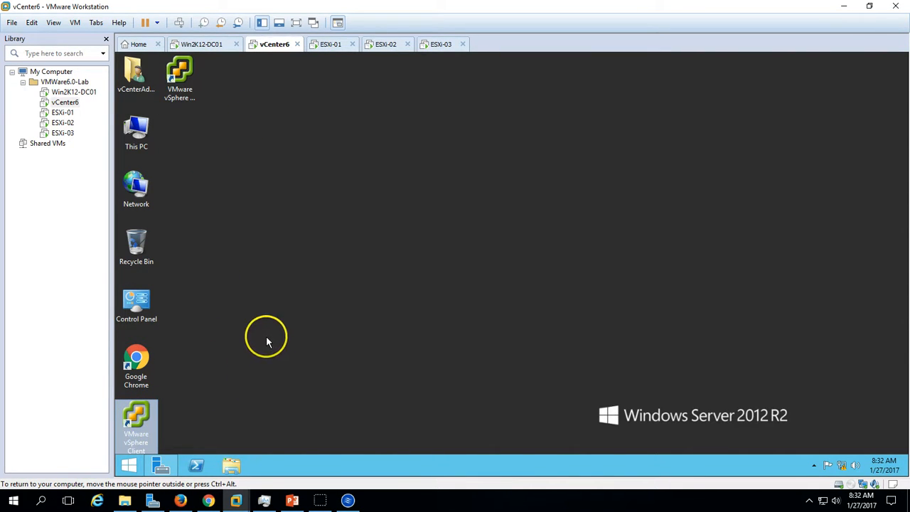
{"action": "right_click", "coordinate": [205, 208]}
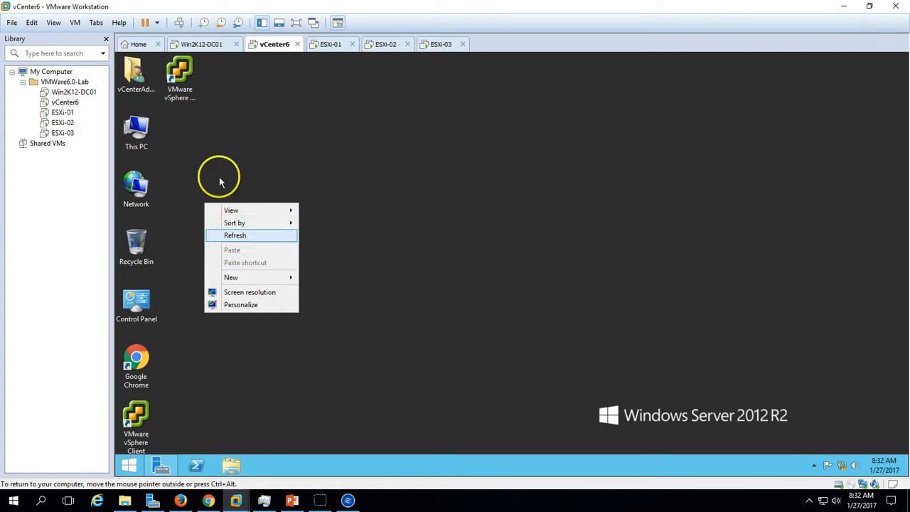
{"action": "left_click", "coordinate": [229, 235]}
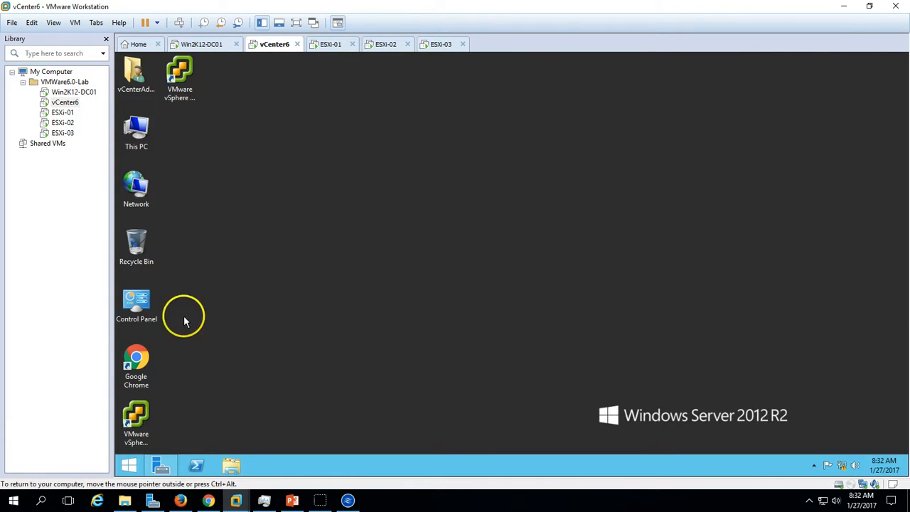
- Launch VMware vSphere Client, log in to localhost with the Windows session credentials and dismiss the evaluation notice
{"action": "left_click", "coordinate": [144, 408]}
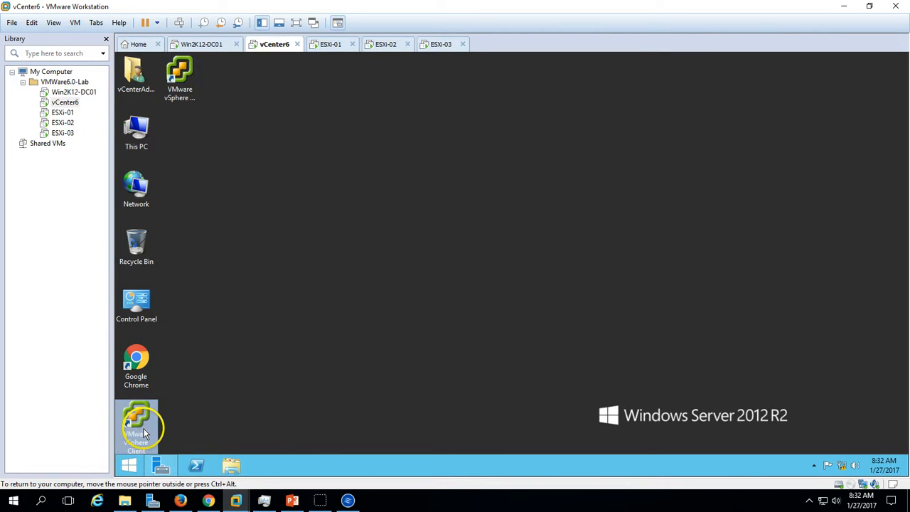
{"action": "double_click", "coordinate": [147, 433]}
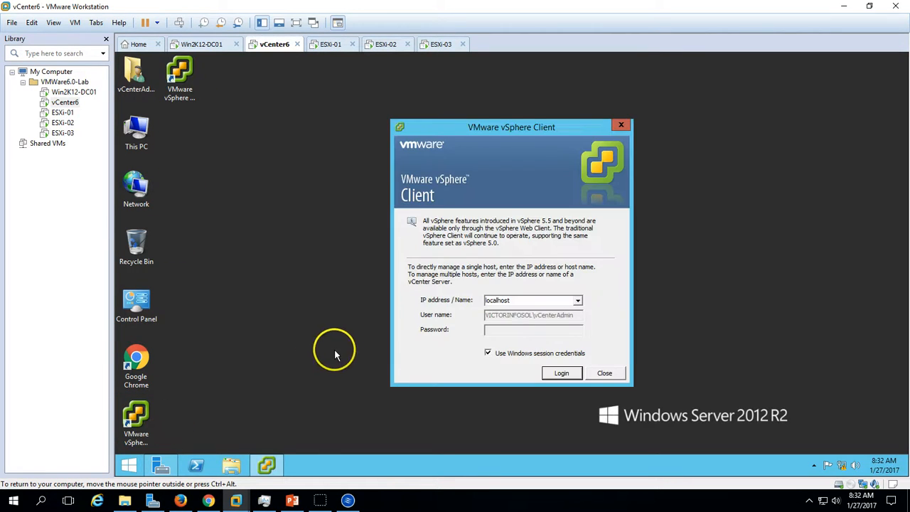
{"action": "left_click", "coordinate": [562, 373]}
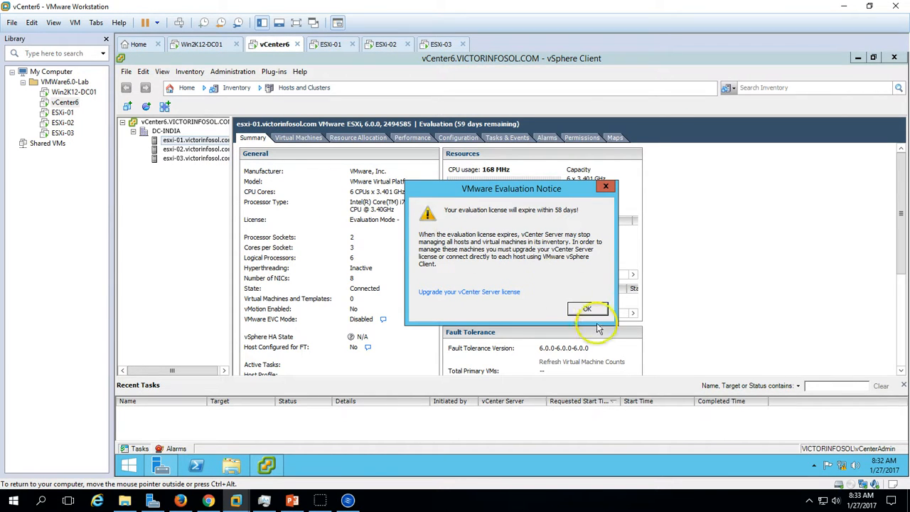
{"action": "left_click", "coordinate": [588, 309]}
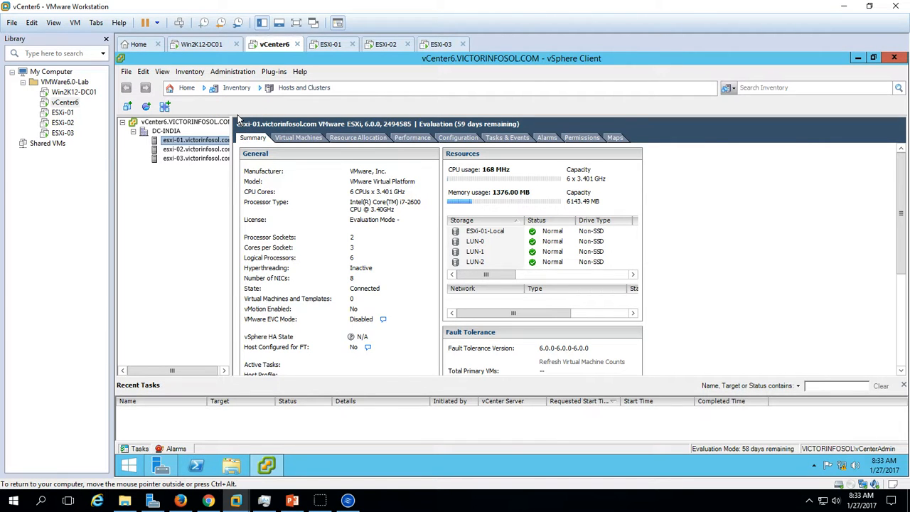
{"action": "left_click", "coordinate": [323, 500]}
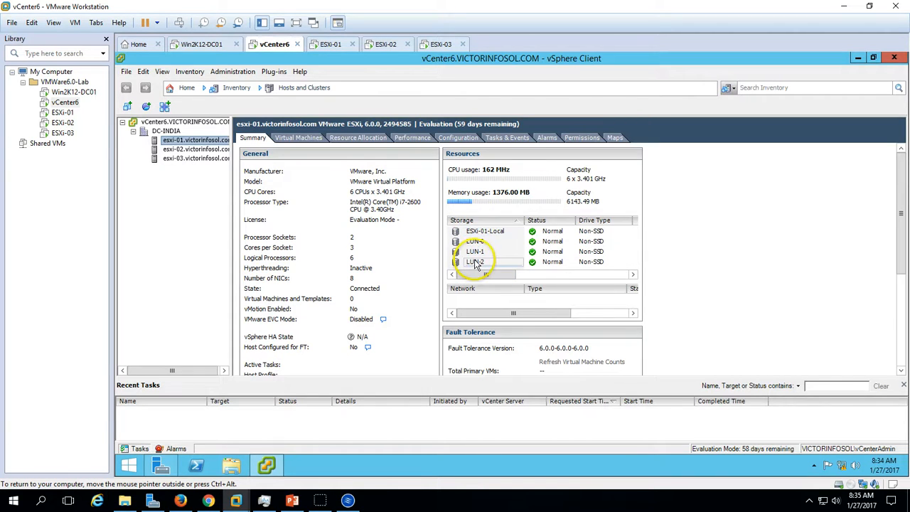
- Open the storage configuration of the esxi-01 host and browse the contents of the LUN-1 datastore
{"action": "left_click", "coordinate": [454, 138]}
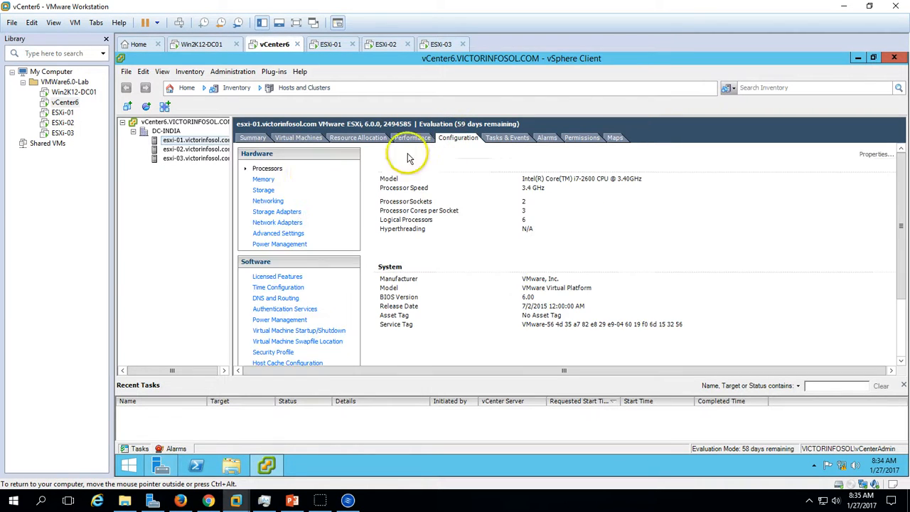
{"action": "left_click", "coordinate": [263, 190]}
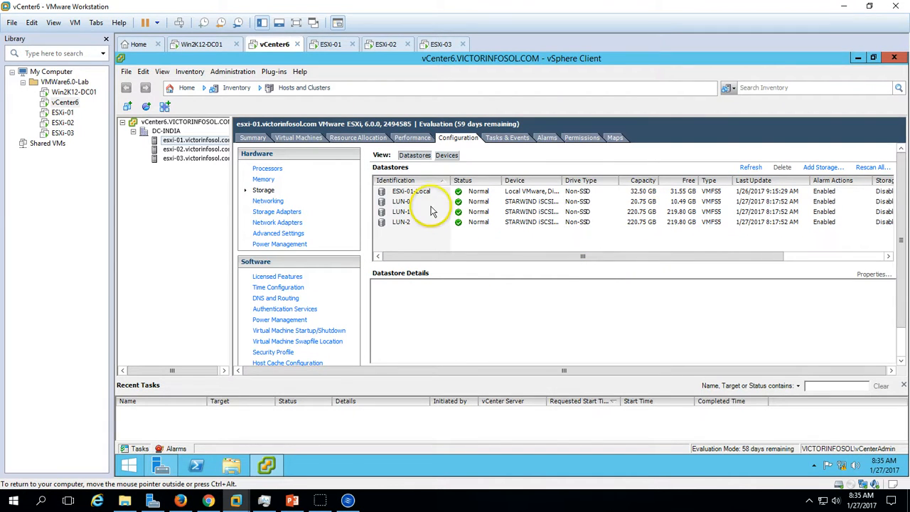
{"action": "left_click", "coordinate": [426, 214]}
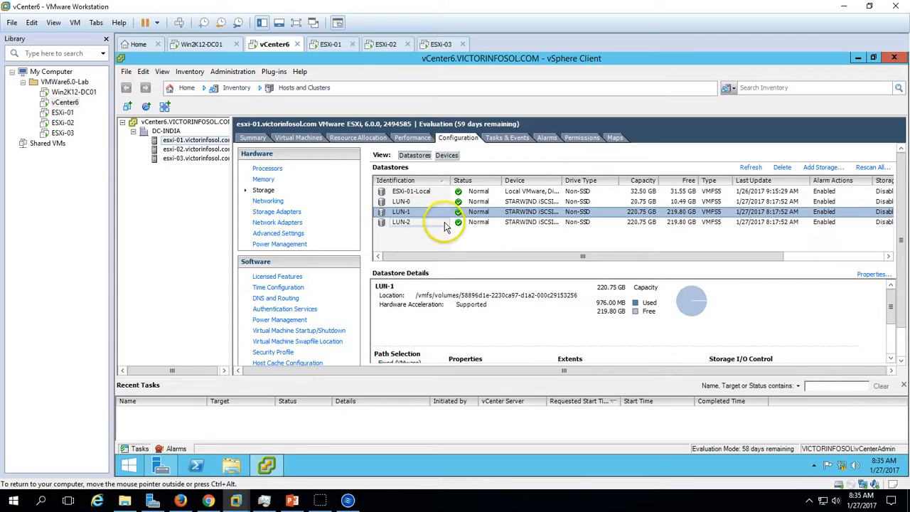
{"action": "right_click", "coordinate": [464, 213]}
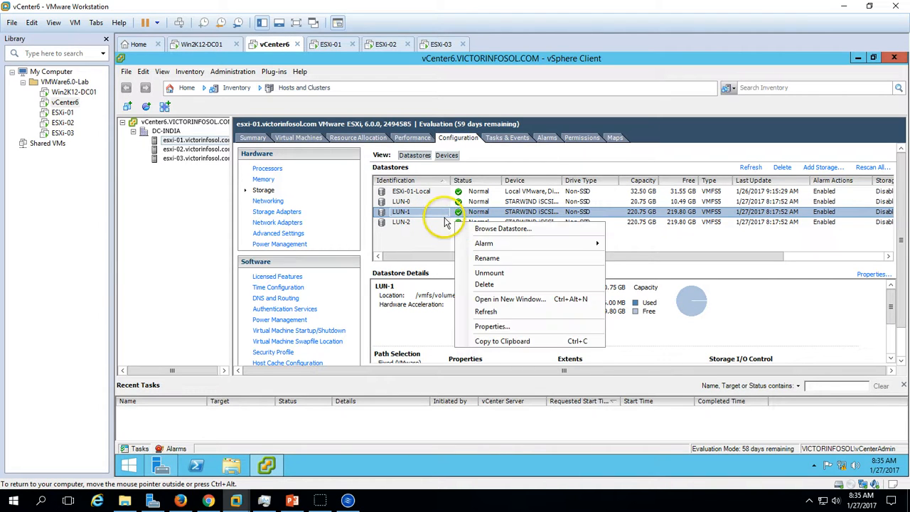
{"action": "left_click", "coordinate": [469, 227]}
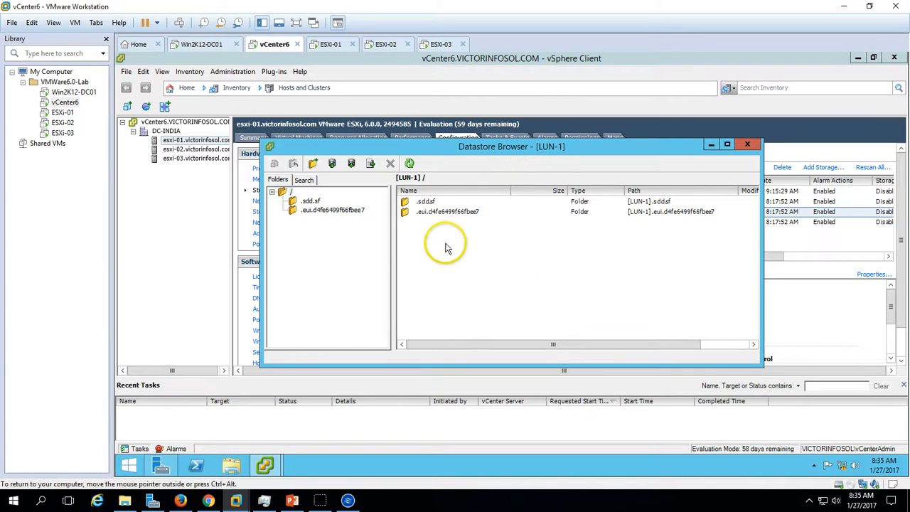
{"action": "left_click", "coordinate": [748, 145]}
- Browse the root folder of the LUN-0 datastore and close the datastore browser
{"action": "left_click", "coordinate": [417, 203]}
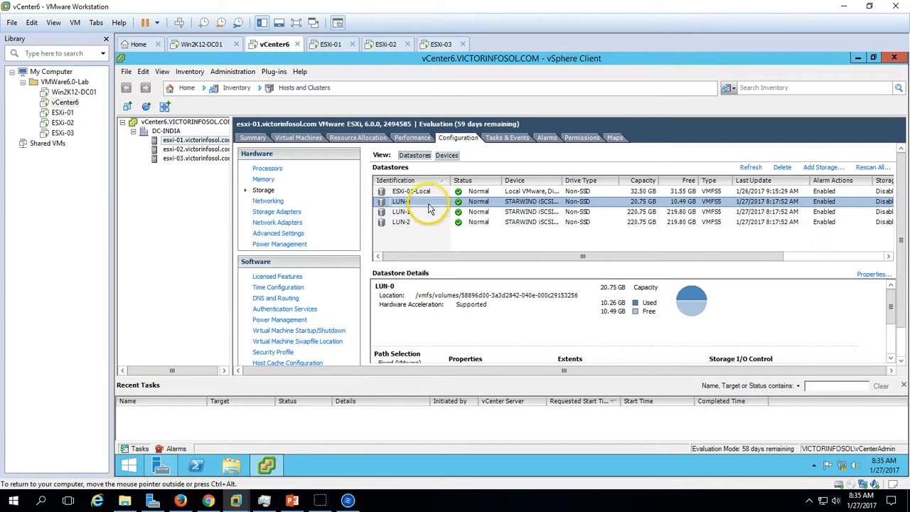
{"action": "right_click", "coordinate": [430, 205]}
{"action": "left_click", "coordinate": [471, 212]}
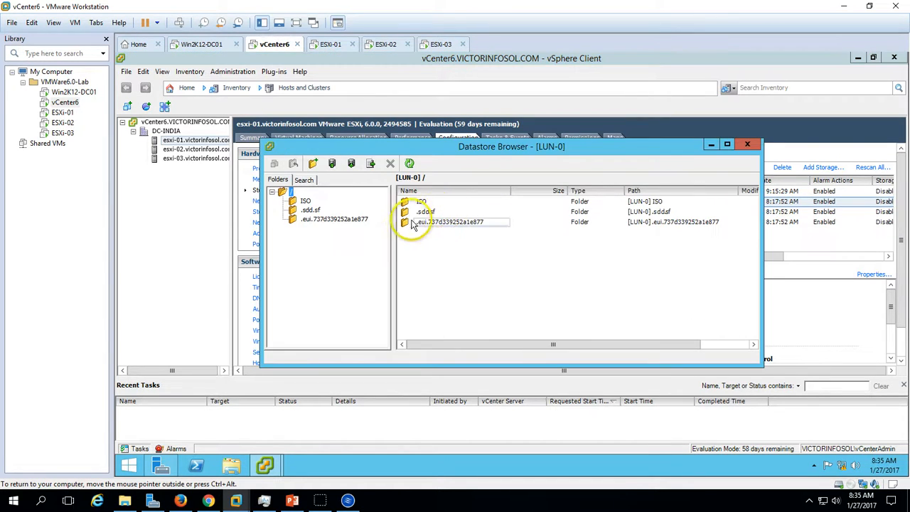
{"action": "left_click", "coordinate": [747, 146]}
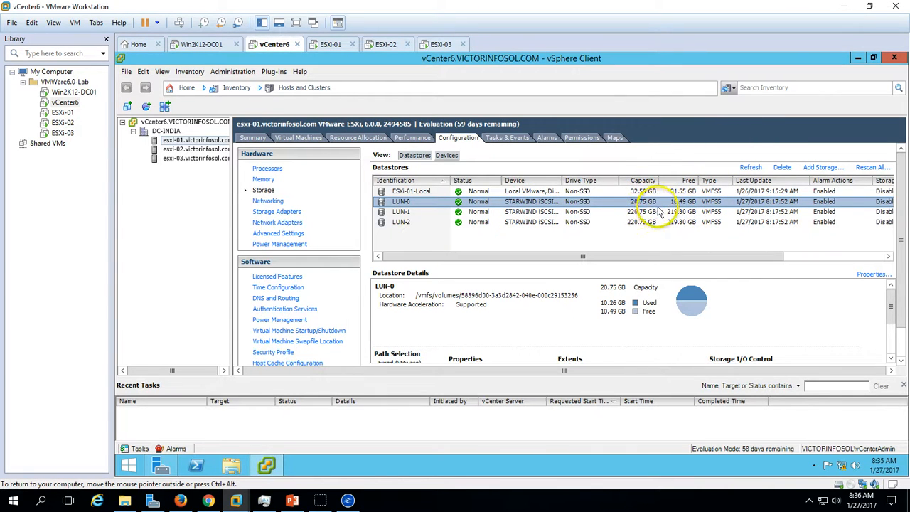
- Open the ISO folder on the LUN-0 datastore and examine the Office 2013, Windows Server 2008 R2 and 2012 R2 images
{"action": "right_click", "coordinate": [441, 203]}
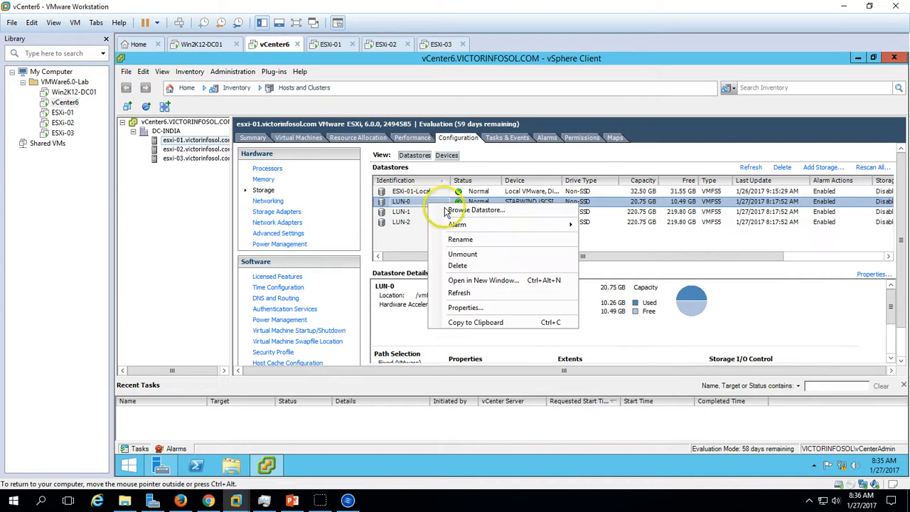
{"action": "left_click", "coordinate": [461, 210]}
{"action": "left_click_drag", "start_coordinate": [620, 152], "coordinate": [574, 150]}
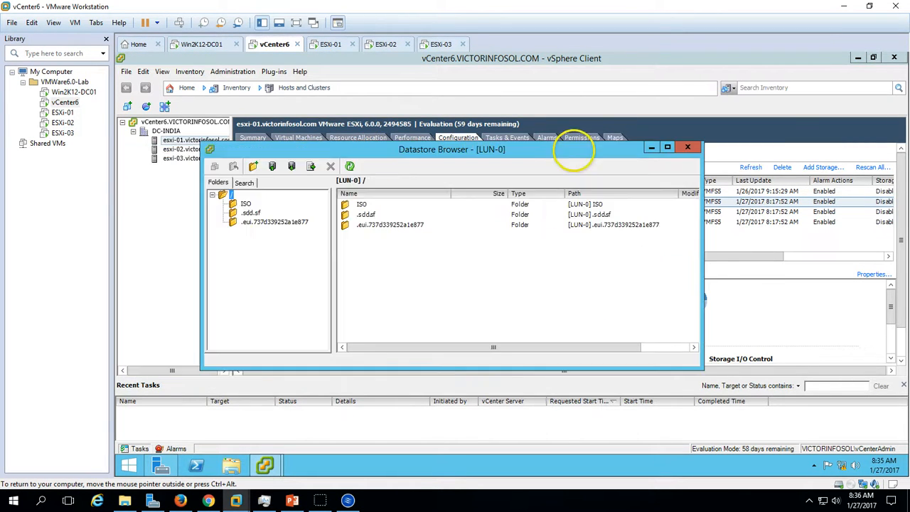
{"action": "left_click", "coordinate": [427, 198]}
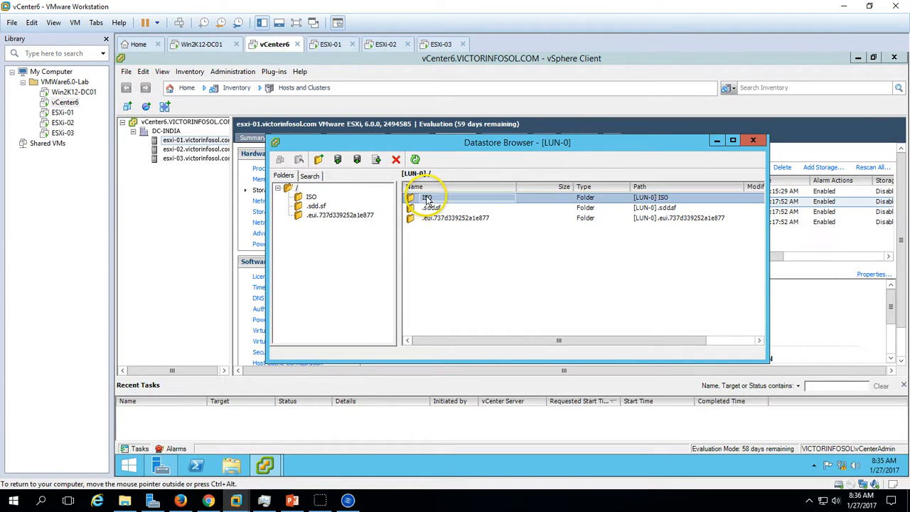
{"action": "double_click", "coordinate": [426, 199]}
{"action": "double_click", "coordinate": [520, 187]}
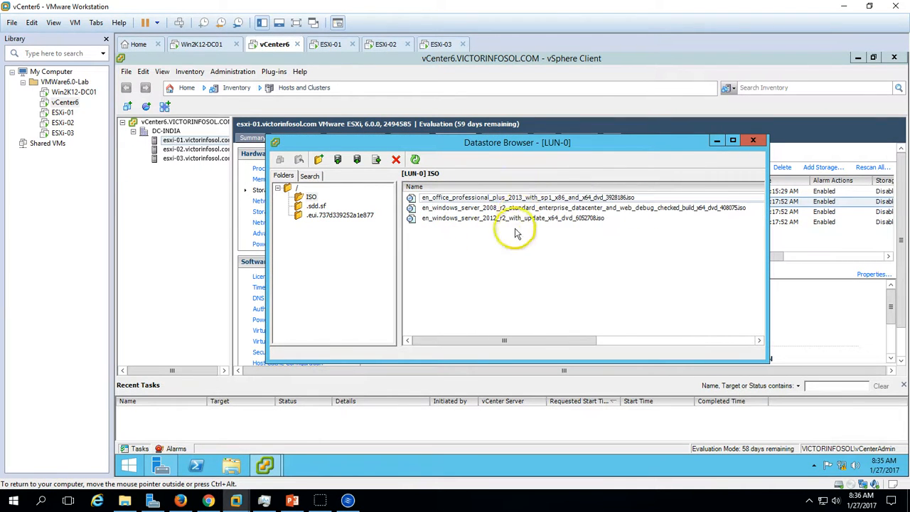
{"action": "left_click", "coordinate": [498, 209]}
{"action": "left_click", "coordinate": [502, 219]}
{"action": "left_click", "coordinate": [501, 210]}
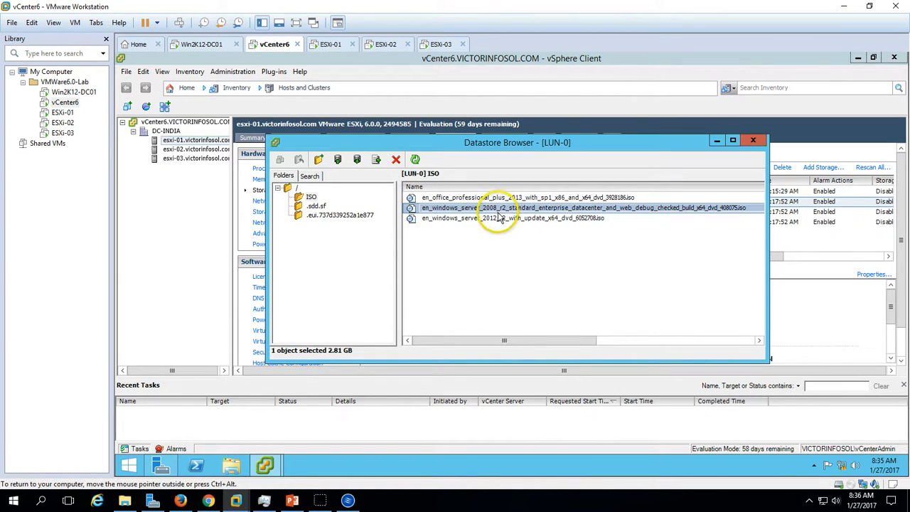
{"action": "left_click", "coordinate": [496, 202]}
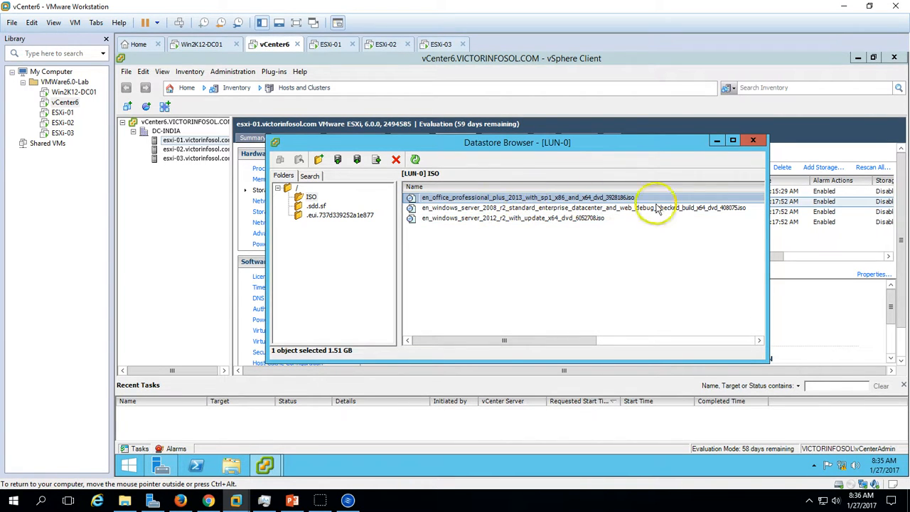
{"action": "left_click", "coordinate": [753, 140]}
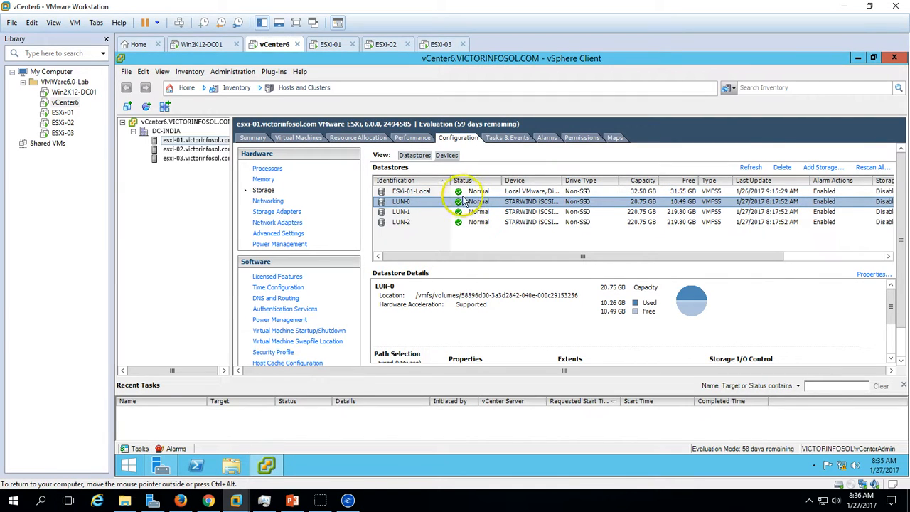
- Select the LUN-1 datastore and view the commands available for the esxi-01 host and the DC-INDIA datacenter, including New Virtual Machine
{"action": "left_click", "coordinate": [404, 212]}
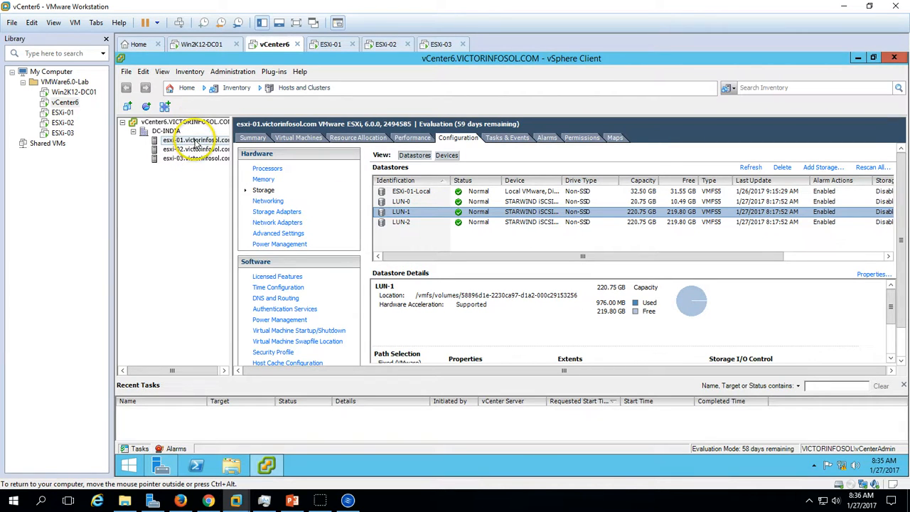
{"action": "right_click", "coordinate": [197, 142]}
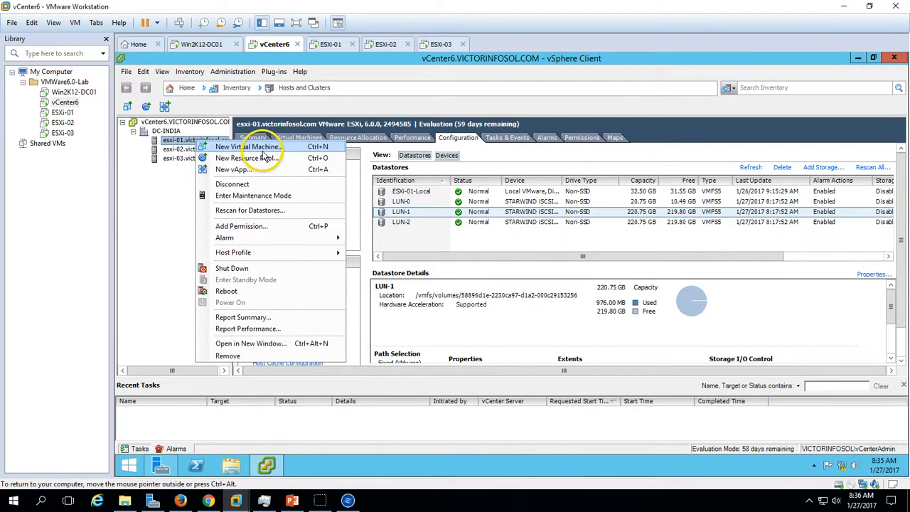
{"action": "left_click", "coordinate": [148, 212]}
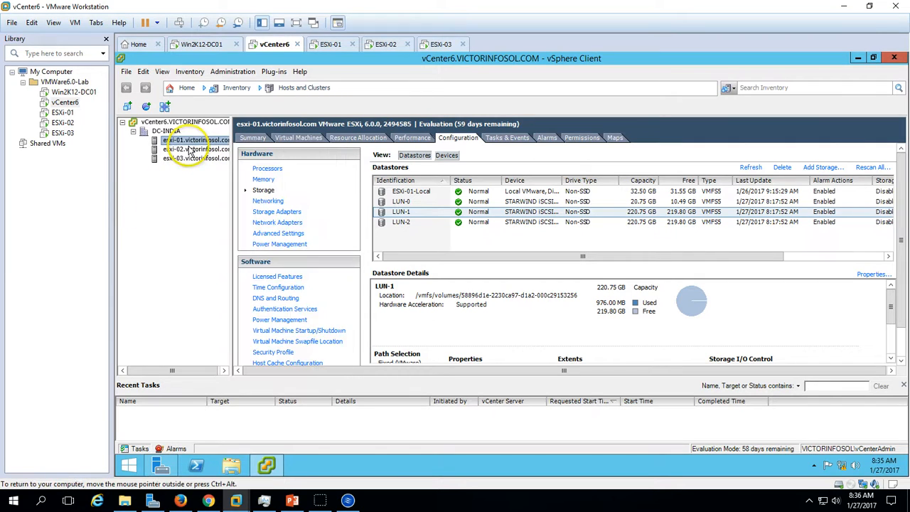
{"action": "left_click", "coordinate": [168, 132]}
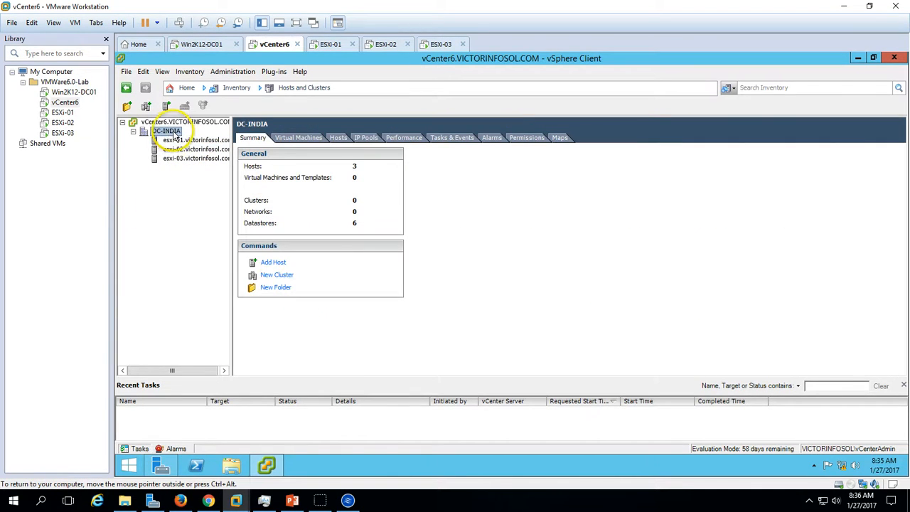
{"action": "right_click", "coordinate": [173, 132]}
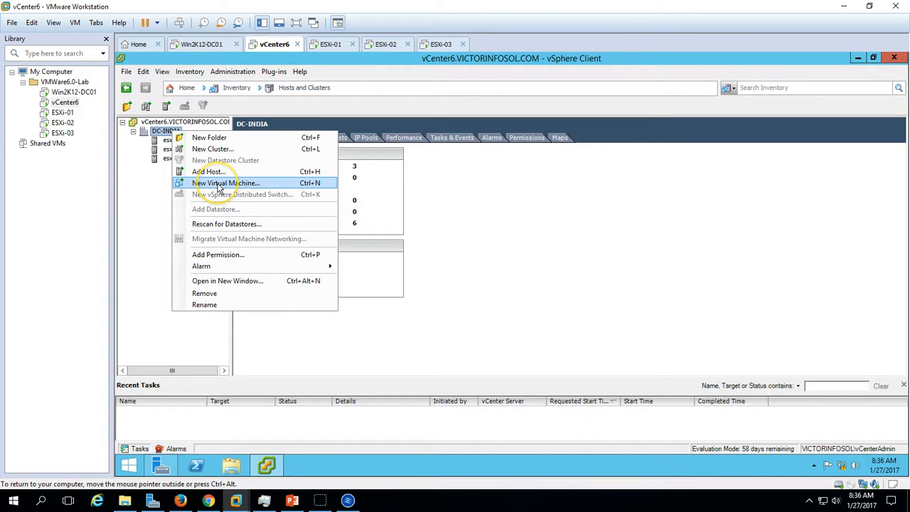
{"action": "left_click", "coordinate": [136, 214]}
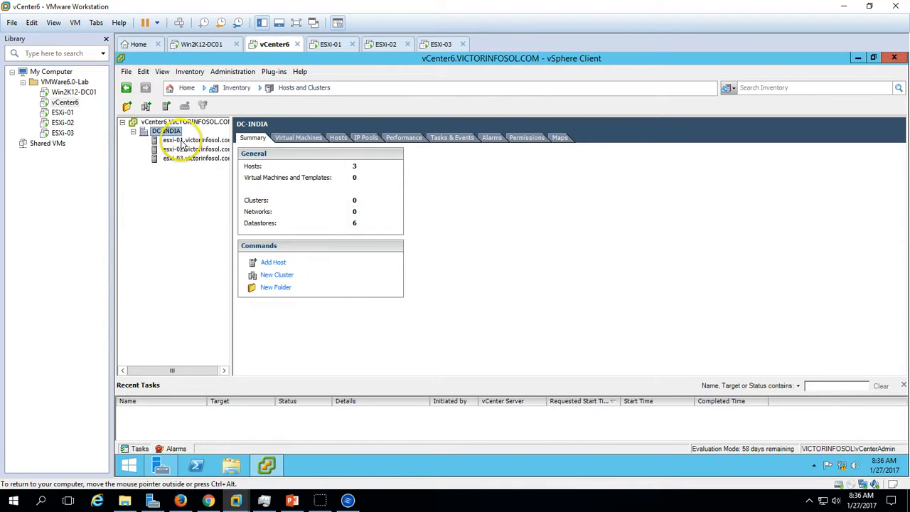
- Compare the commands offered for the esxi-01 host with those offered for the DC-INDIA datacenter
{"action": "left_click", "coordinate": [183, 140]}
{"action": "right_click", "coordinate": [182, 142]}
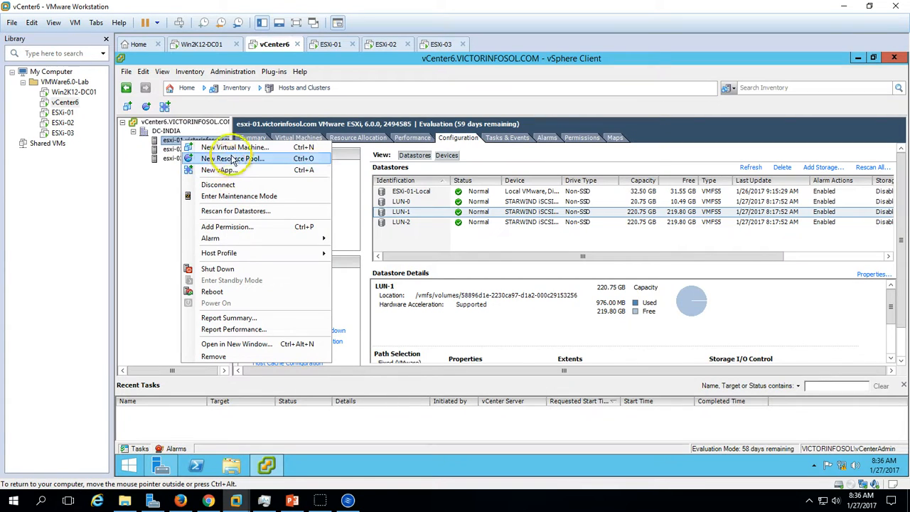
{"action": "left_click", "coordinate": [147, 192]}
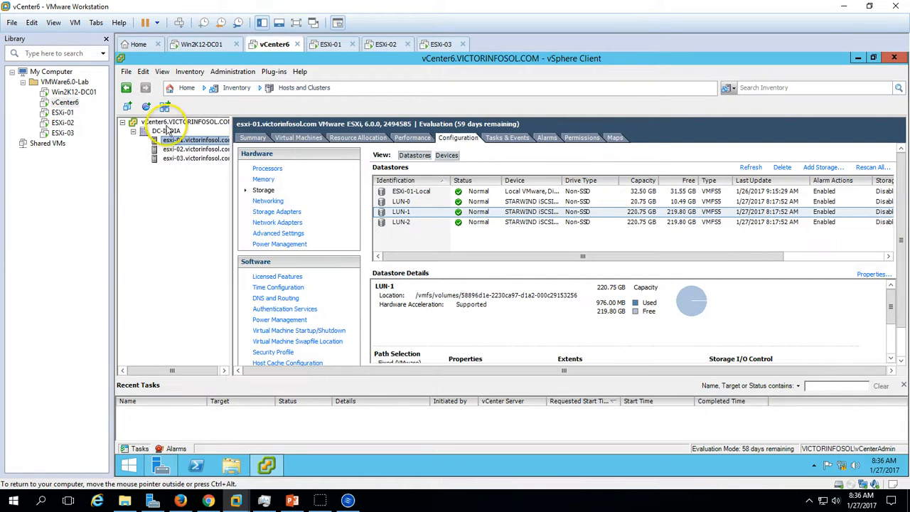
{"action": "left_click", "coordinate": [165, 133]}
{"action": "right_click", "coordinate": [165, 132]}
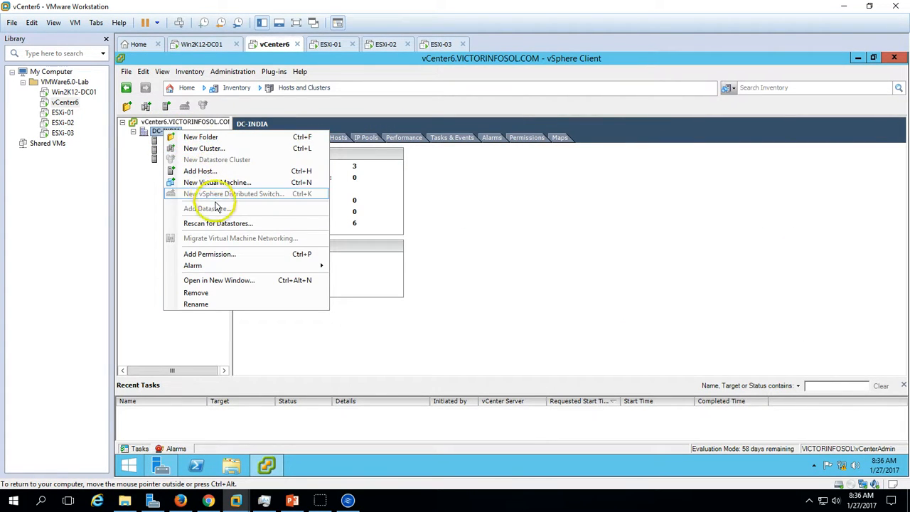
{"action": "left_click", "coordinate": [377, 293]}
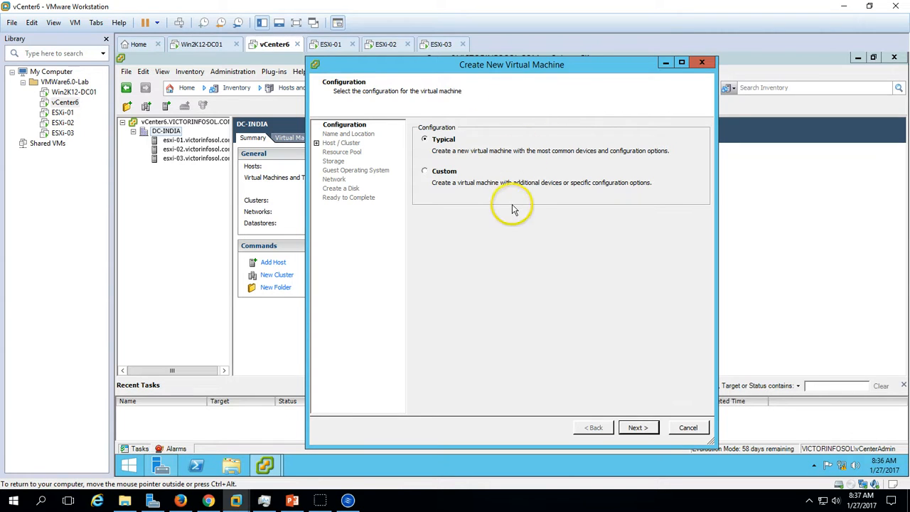
- Compare the setup pages included in the Typical and Custom configurations of the new virtual machine
{"action": "left_click", "coordinate": [446, 173]}
{"action": "left_click", "coordinate": [638, 428]}
{"action": "left_click", "coordinate": [597, 427]}
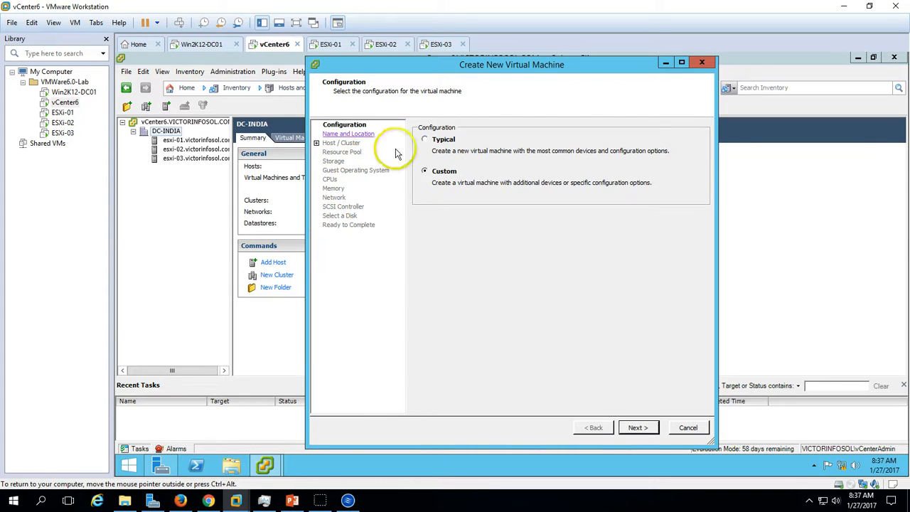
{"action": "left_click", "coordinate": [448, 141]}
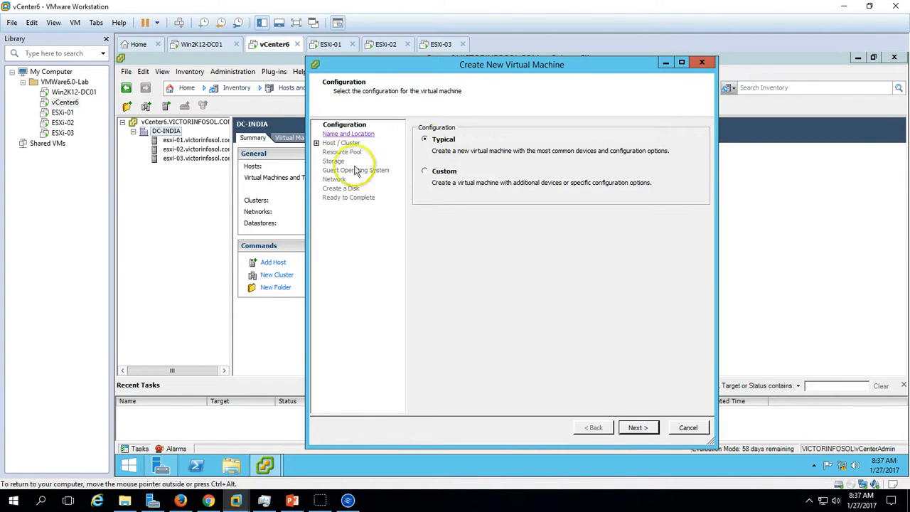
{"action": "left_click", "coordinate": [448, 173]}
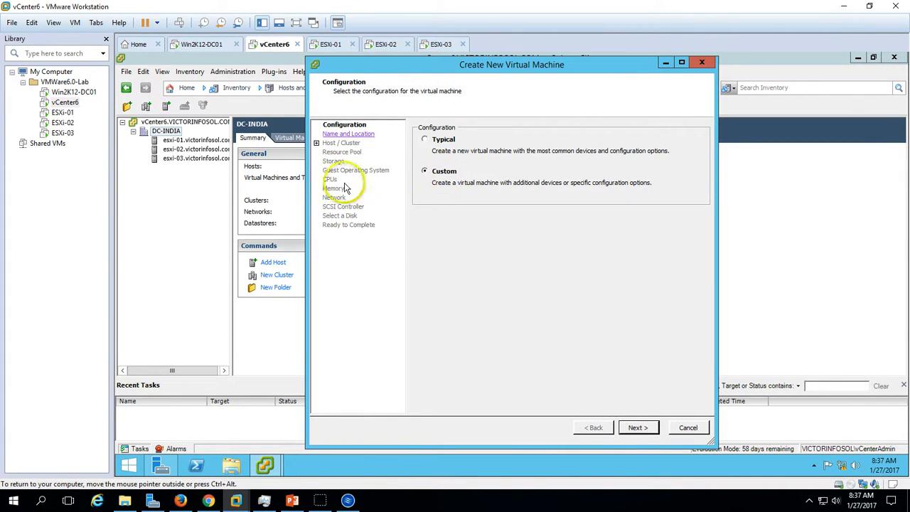
{"action": "left_click", "coordinate": [431, 146]}
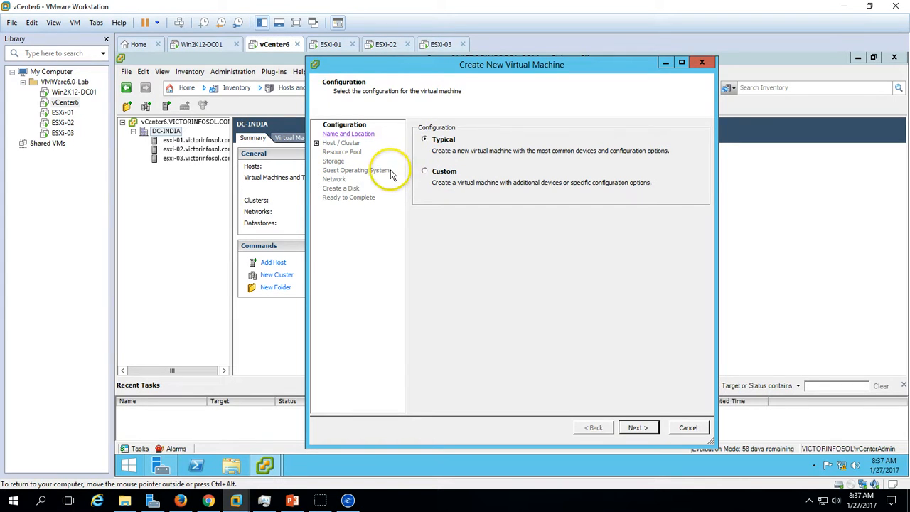
{"action": "left_click", "coordinate": [441, 174]}
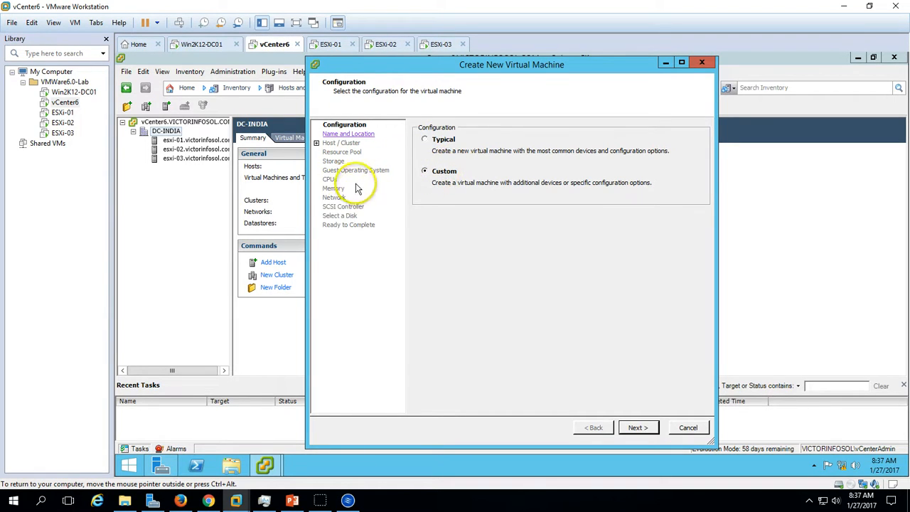
{"action": "left_click", "coordinate": [443, 142]}
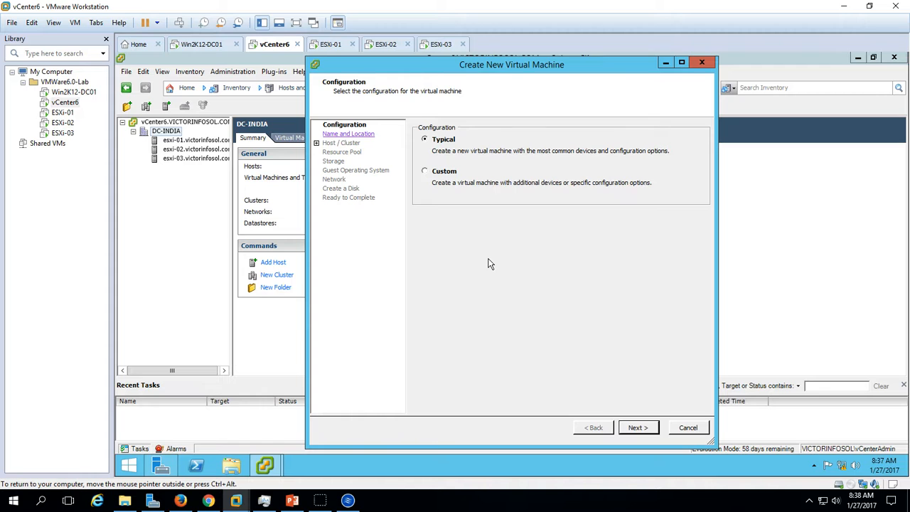
- Start a Custom virtual machine named Win2K8R2 in DC-INDIA and place it on the esxi-01 host
{"action": "left_click", "coordinate": [451, 180]}
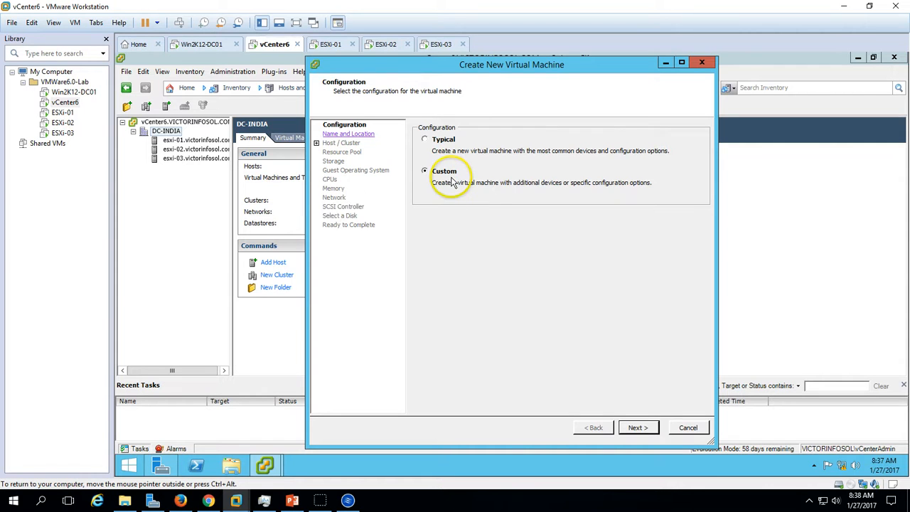
{"action": "left_click", "coordinate": [637, 428]}
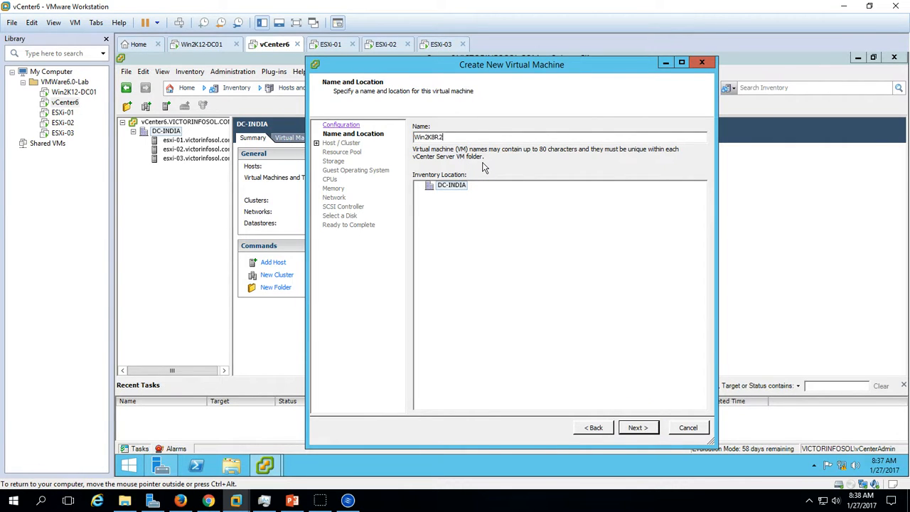
{"action": "left_click", "coordinate": [649, 427]}
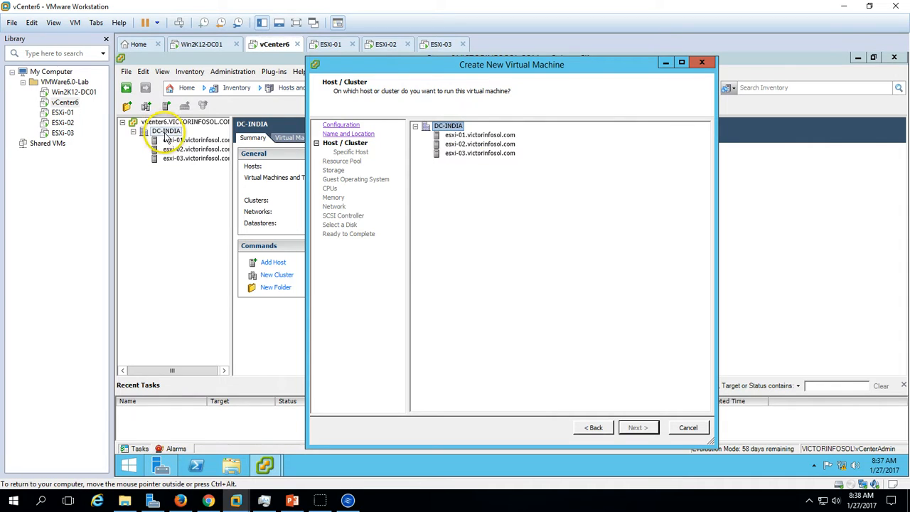
{"action": "left_click", "coordinate": [464, 135]}
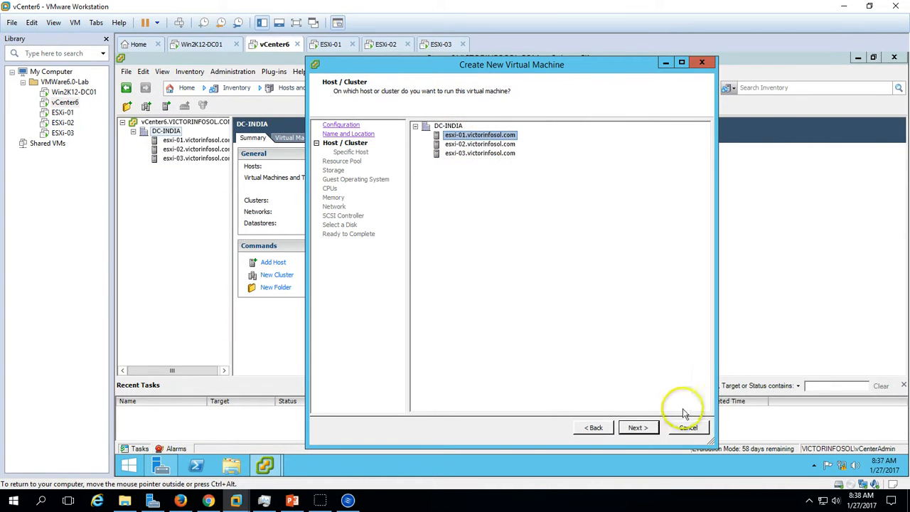
{"action": "left_click", "coordinate": [639, 429]}
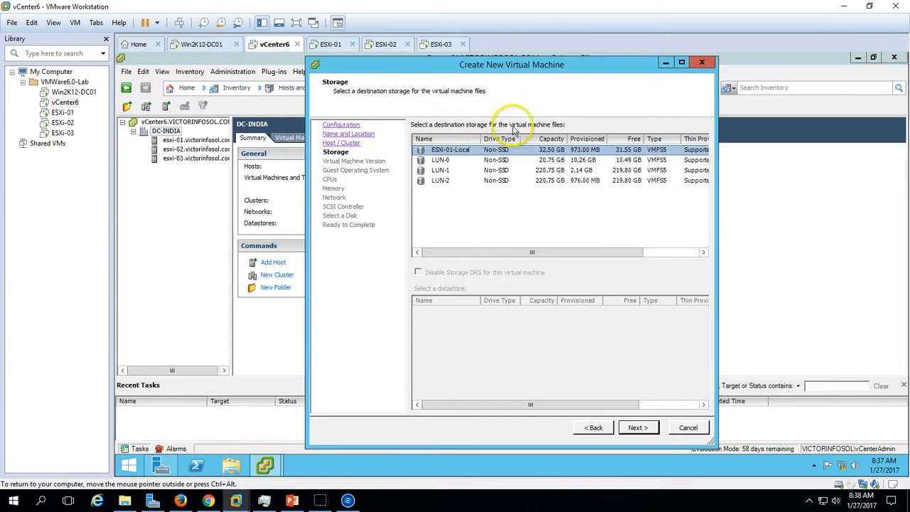
- Store the virtual machine files on the LUN-1 datastore and choose Virtual Machine Version 11
{"action": "left_click", "coordinate": [499, 170]}
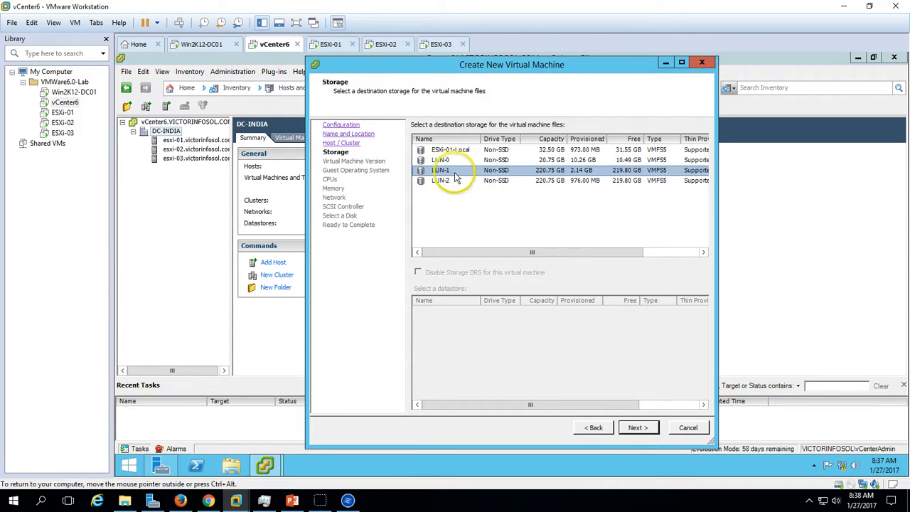
{"action": "left_click", "coordinate": [638, 428]}
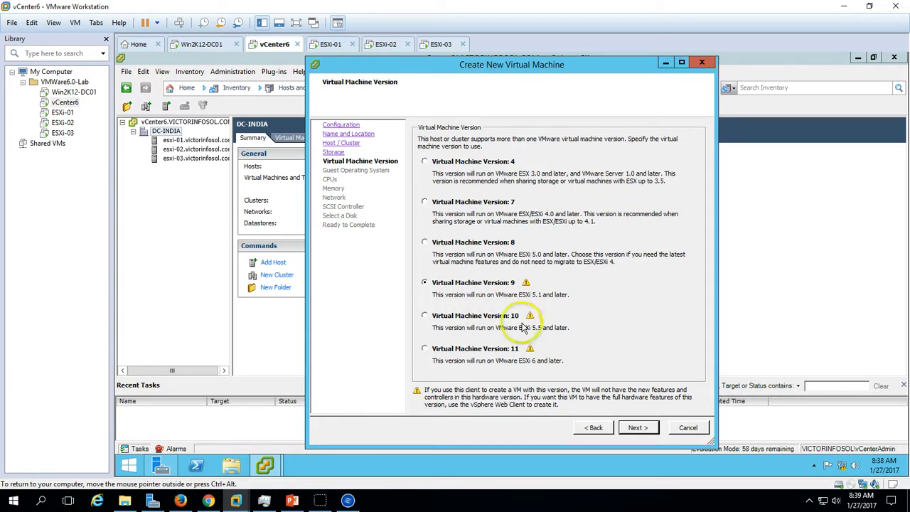
{"action": "left_click", "coordinate": [484, 348]}
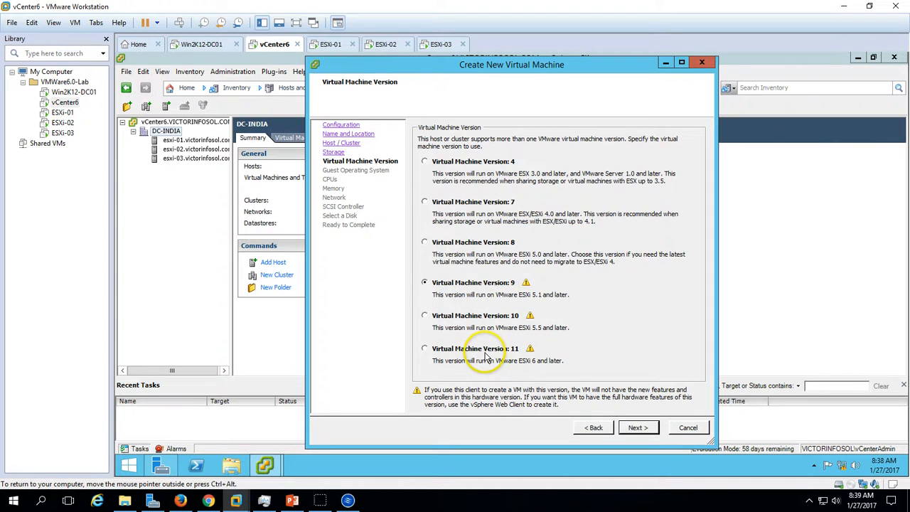
{"action": "left_click", "coordinate": [644, 429]}
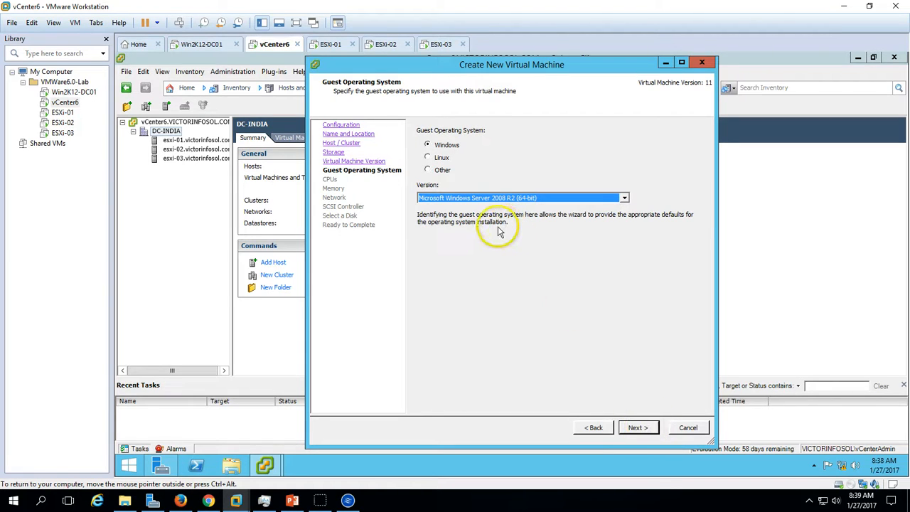
- Examine the guest operating system versions offered in the Other and Linux categories
{"action": "left_click", "coordinate": [437, 162]}
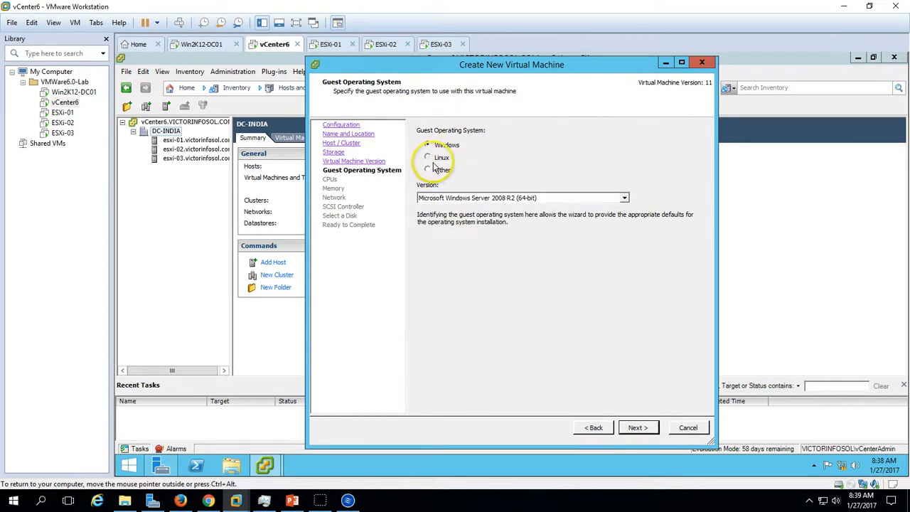
{"action": "left_click", "coordinate": [428, 169]}
{"action": "left_click", "coordinate": [472, 198]}
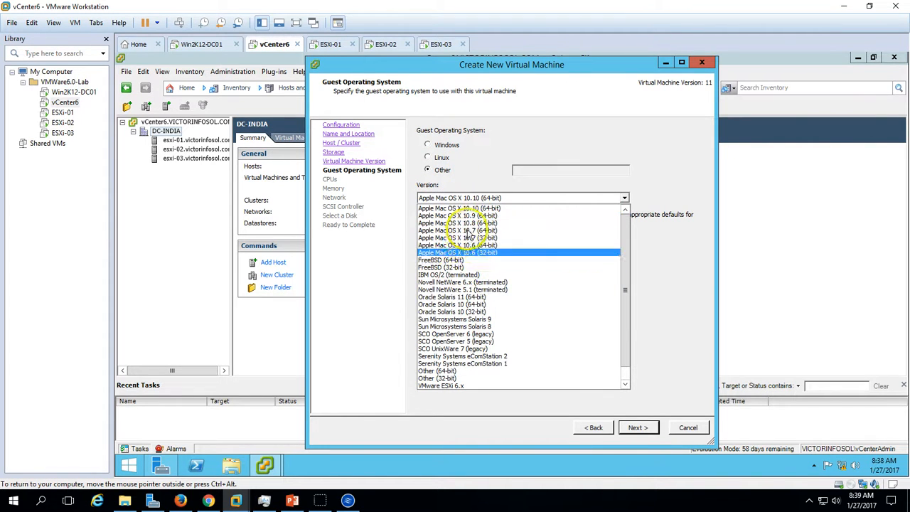
{"action": "scroll", "coordinate": [455, 310], "scroll_direction": "down", "scroll_amount": 1}
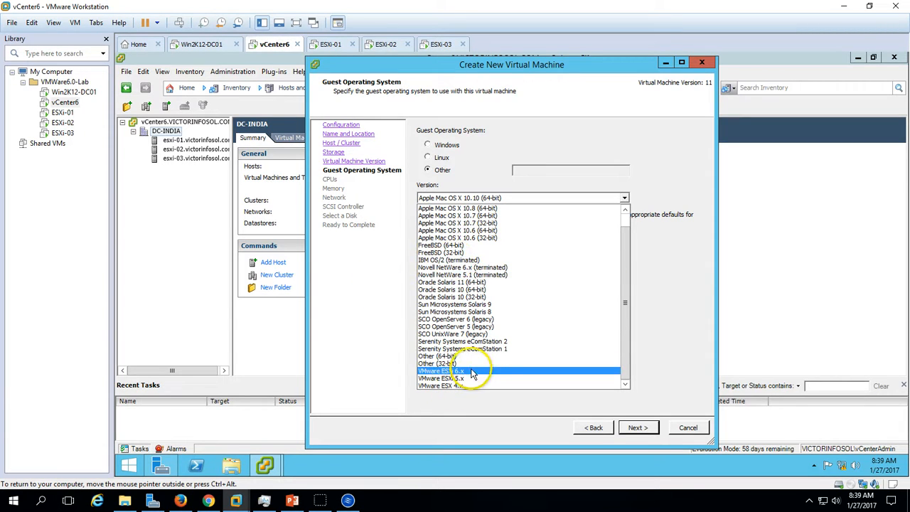
{"action": "left_click", "coordinate": [356, 346]}
{"action": "left_click", "coordinate": [441, 158]}
{"action": "left_click", "coordinate": [463, 198]}
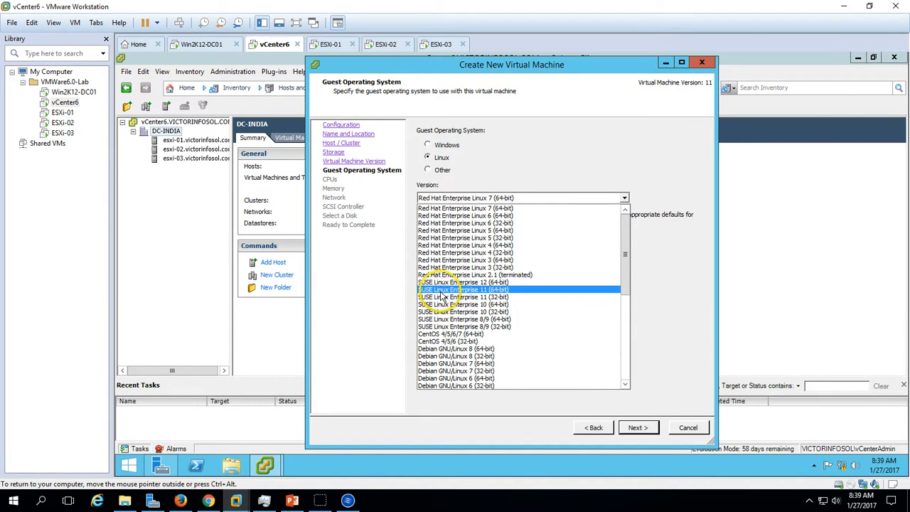
{"action": "scroll", "coordinate": [455, 331], "scroll_direction": "down", "scroll_amount": 4}
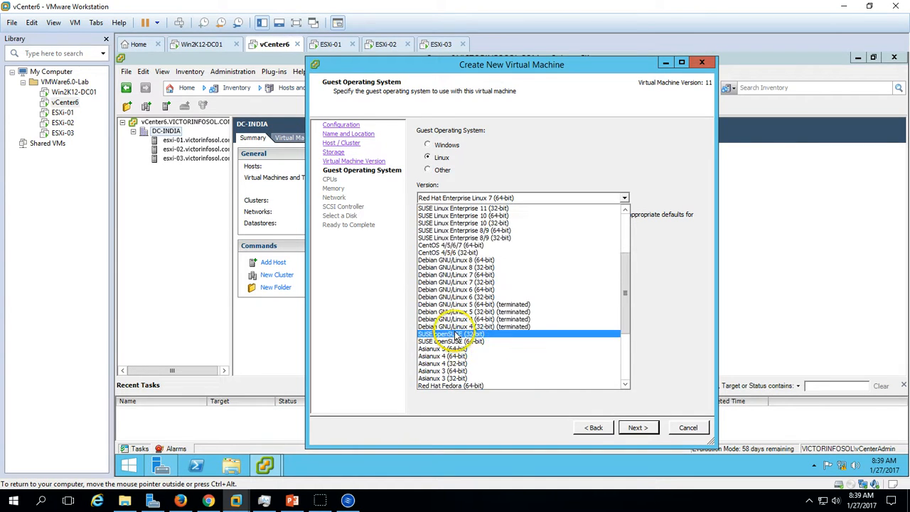
{"action": "scroll", "coordinate": [455, 341], "scroll_direction": "down", "scroll_amount": 4}
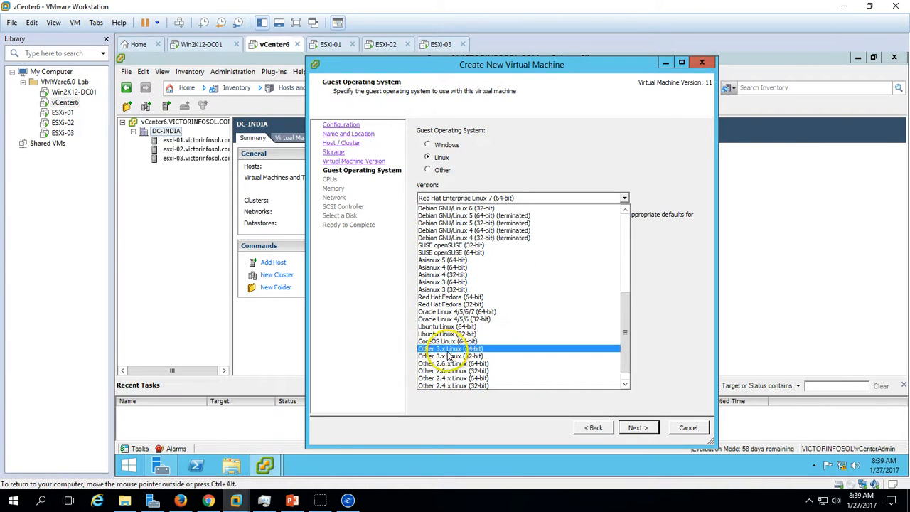
{"action": "key", "text": "Down"}
{"action": "key", "text": "Down"}
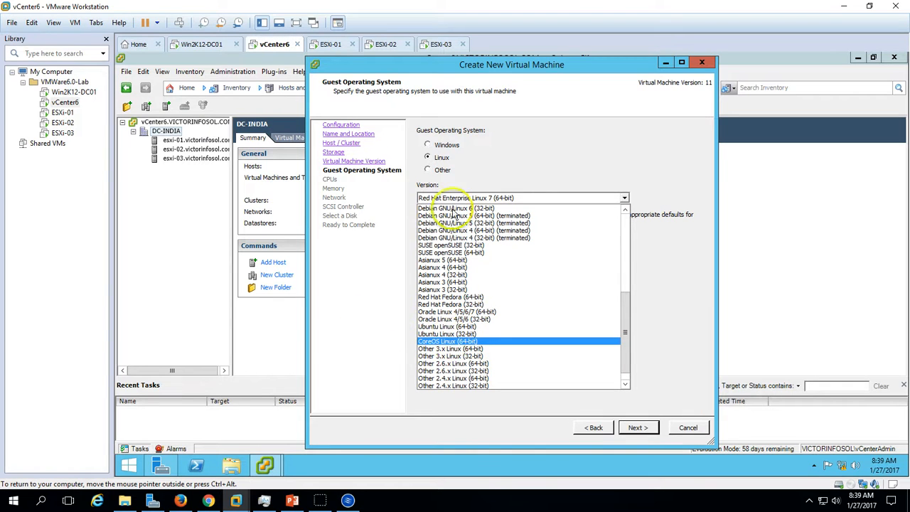
- Set the guest operating system to Windows, version Microsoft Windows Server 2008 R2 (64-bit), and accept it
{"action": "left_click", "coordinate": [438, 149]}
{"action": "left_click", "coordinate": [439, 146]}
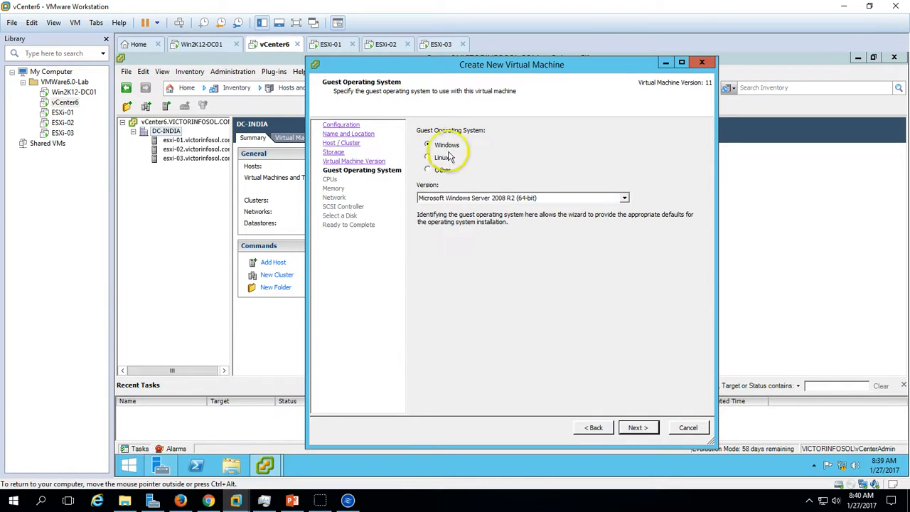
{"action": "left_click", "coordinate": [502, 198]}
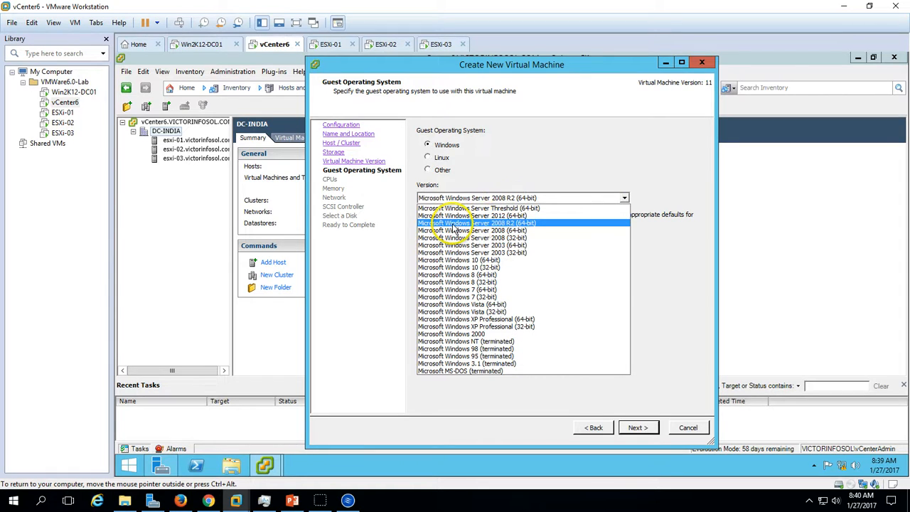
{"action": "left_click", "coordinate": [524, 224]}
{"action": "left_click", "coordinate": [638, 427]}
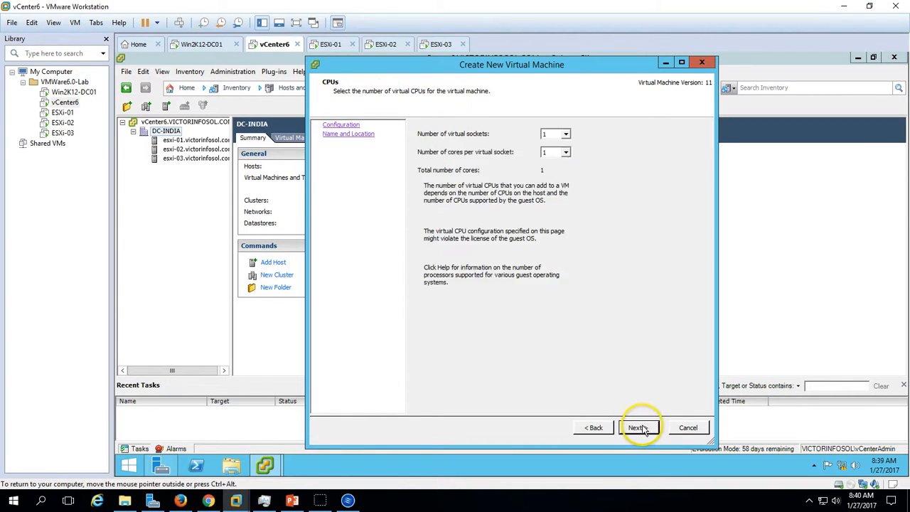
- Assign the virtual machine 2 virtual sockets with 2 cores per virtual socket
{"action": "left_click", "coordinate": [562, 134]}
{"action": "left_click", "coordinate": [555, 152]}
{"action": "left_click", "coordinate": [559, 152]}
{"action": "left_click", "coordinate": [552, 170]}
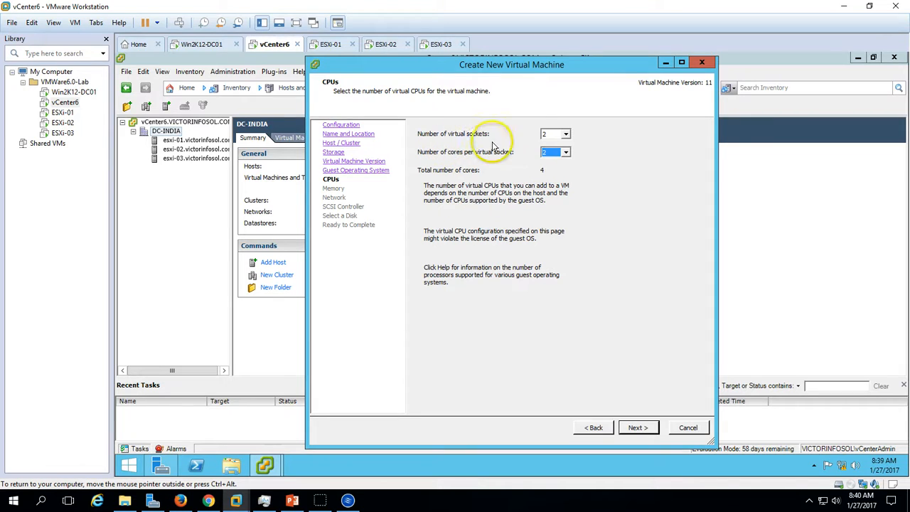
- Check the processor settings of the ESXi-01 machine in VMware Workstation and return to the vCenter6 machine
{"action": "left_click", "coordinate": [336, 51]}
{"action": "right_click", "coordinate": [336, 50]}
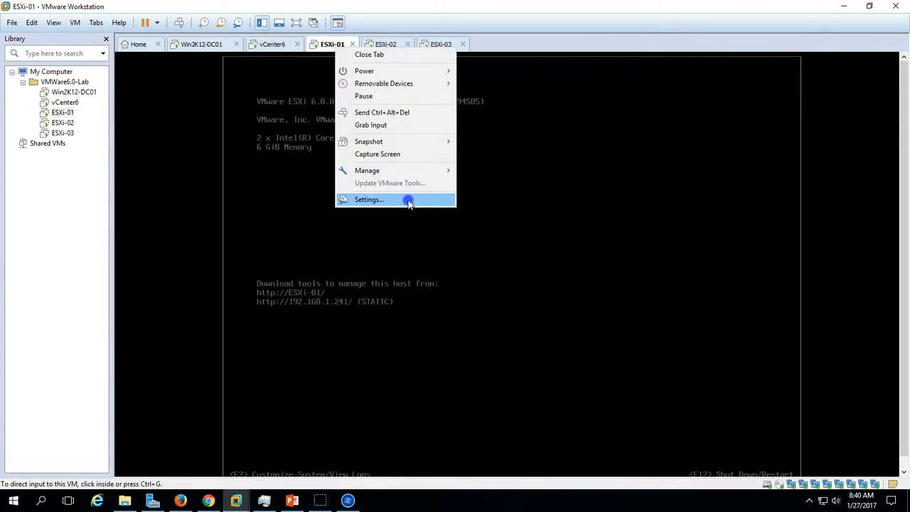
{"action": "left_click", "coordinate": [409, 202]}
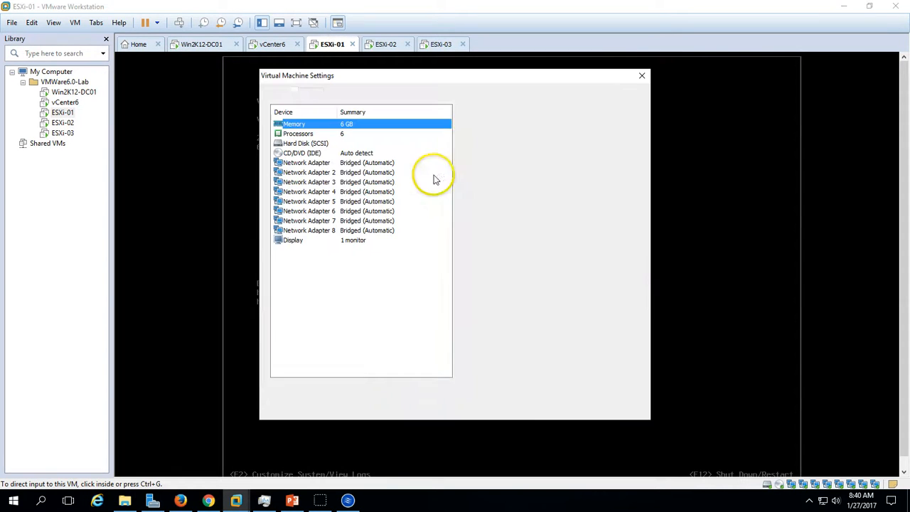
{"action": "left_click", "coordinate": [342, 135]}
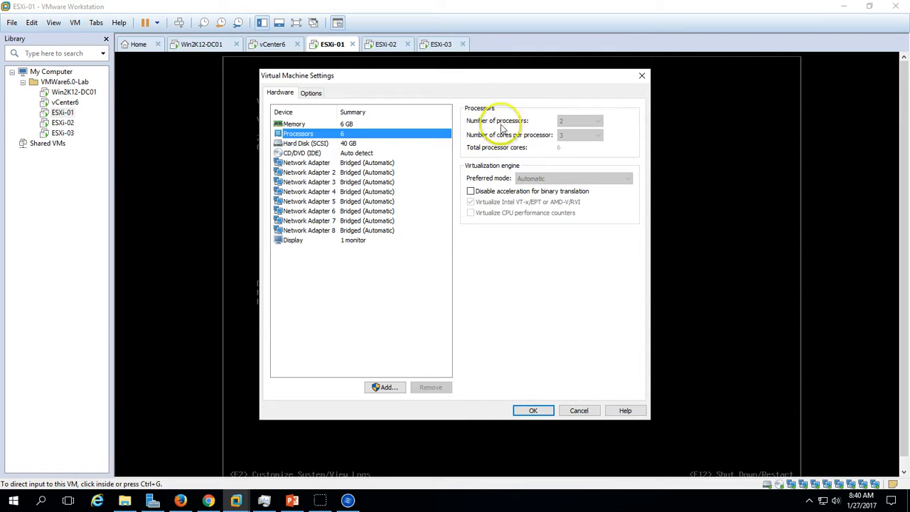
{"action": "left_click", "coordinate": [579, 410]}
{"action": "left_click", "coordinate": [264, 44]}
- Try other socket and core combinations, settle on 2 virtual sockets with 2 cores per virtual socket, and accept the CPU configuration
{"action": "left_click", "coordinate": [562, 152]}
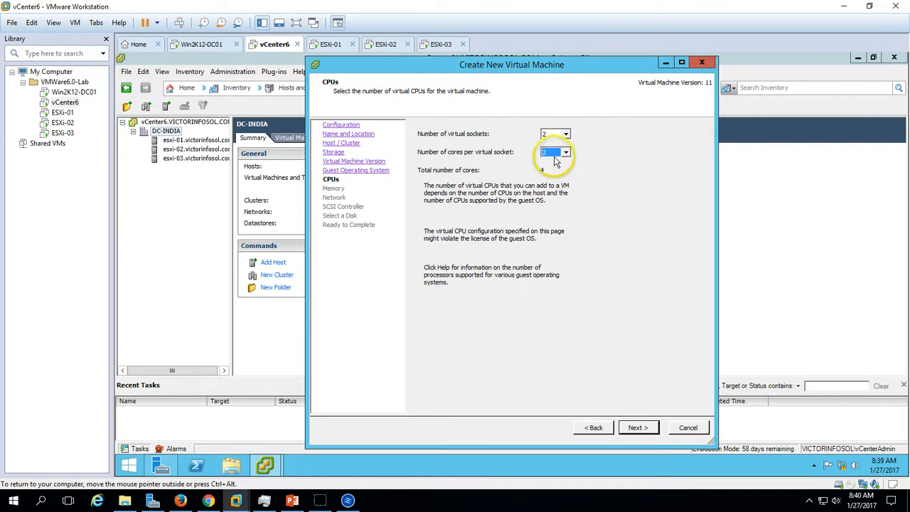
{"action": "left_click", "coordinate": [553, 180]}
{"action": "left_click", "coordinate": [560, 135]}
{"action": "left_click", "coordinate": [556, 163]}
{"action": "left_click", "coordinate": [560, 152]}
{"action": "left_click", "coordinate": [556, 169]}
{"action": "left_click", "coordinate": [560, 135]}
{"action": "left_click", "coordinate": [556, 153]}
{"action": "left_click", "coordinate": [560, 152]}
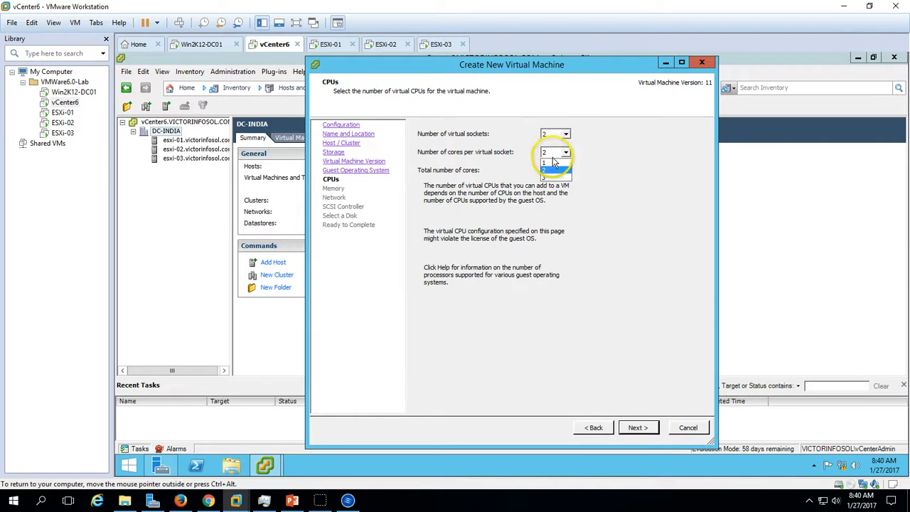
{"action": "left_click", "coordinate": [556, 169]}
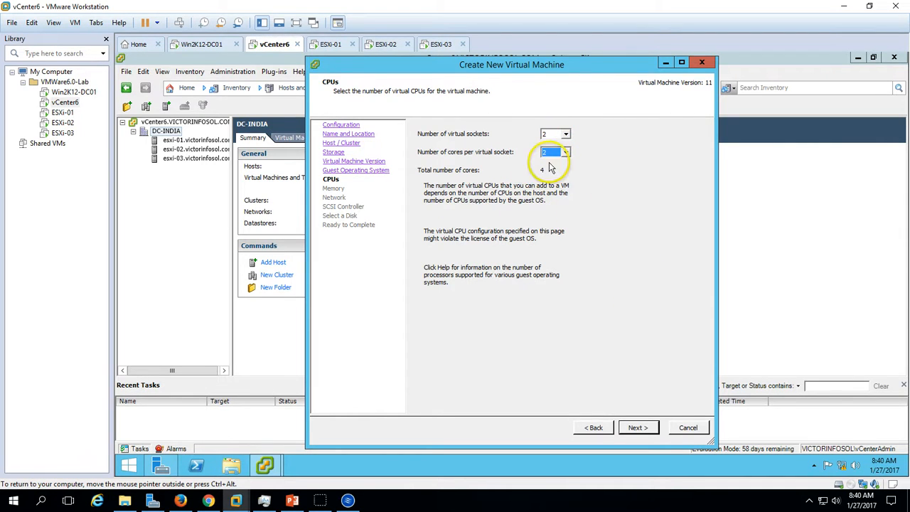
{"action": "left_click", "coordinate": [638, 428]}
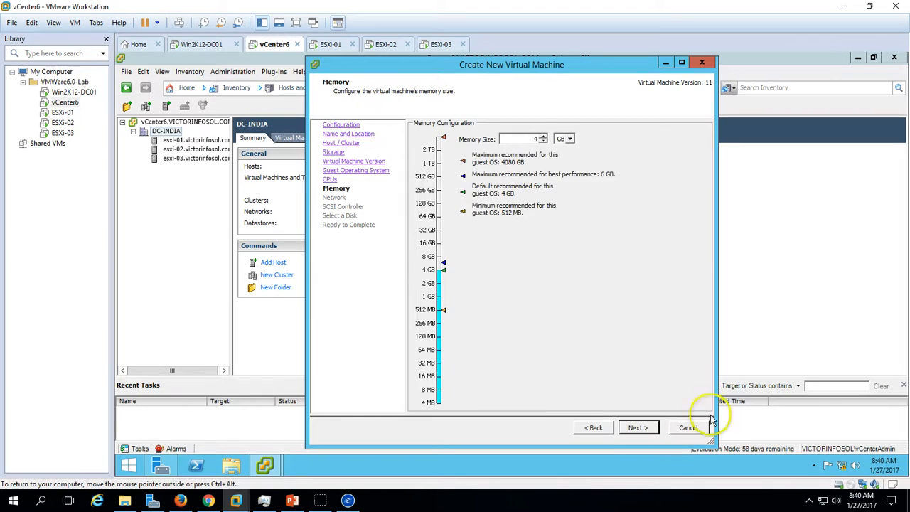
- Set the virtual machine's memory size to 2 GB and continue without adding a network
{"action": "left_click", "coordinate": [543, 138]}
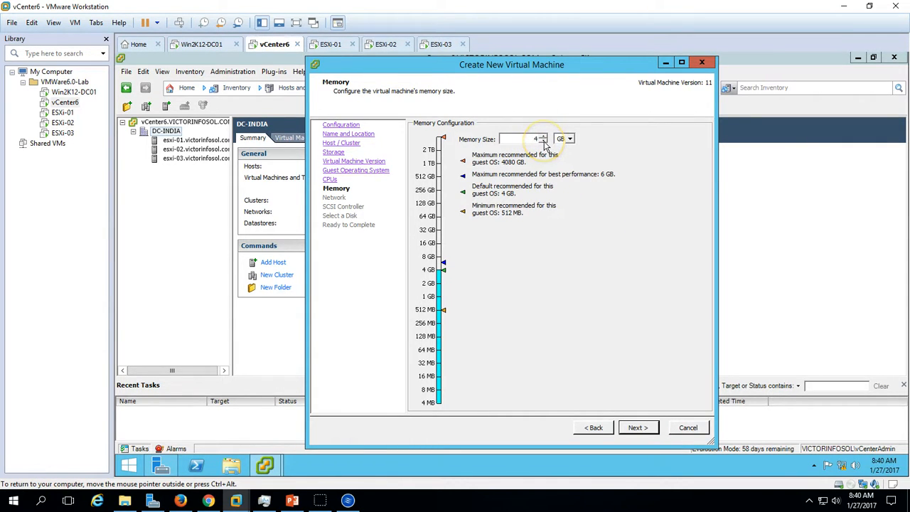
{"action": "left_click", "coordinate": [543, 141]}
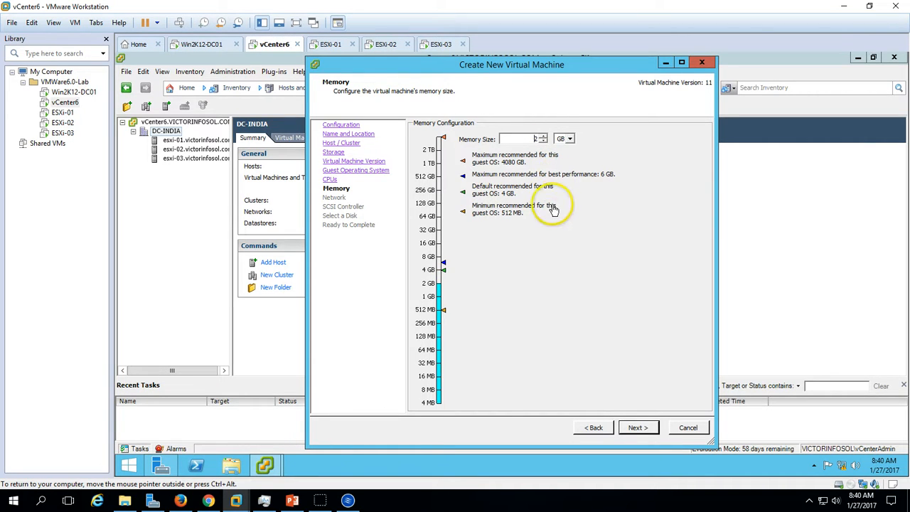
{"action": "left_click", "coordinate": [638, 428]}
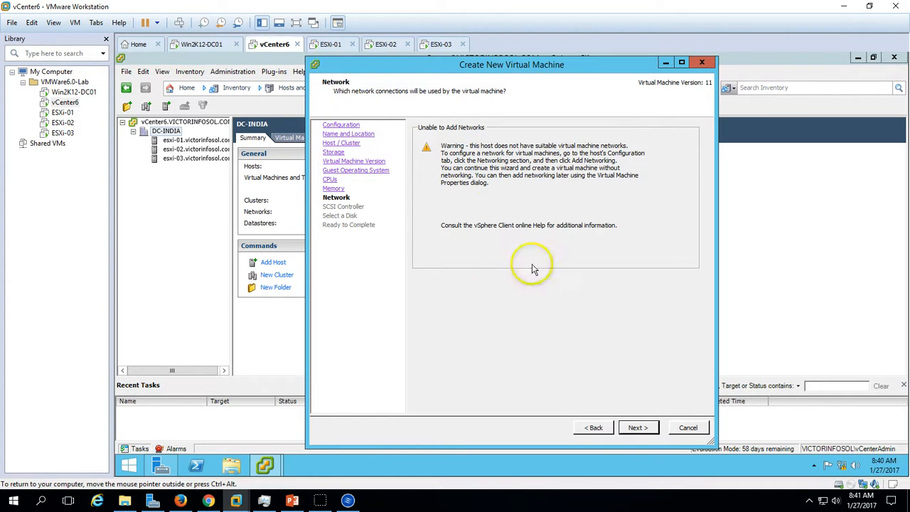
{"action": "left_click", "coordinate": [639, 428]}
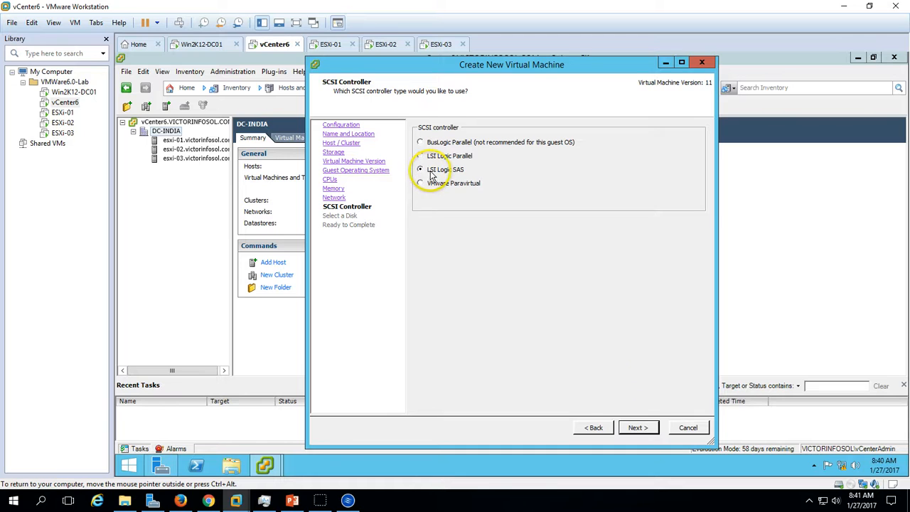
- Accept the LSI Logic SAS controller and choose to create a new virtual disk after trying the other disk types
{"action": "left_click", "coordinate": [637, 429]}
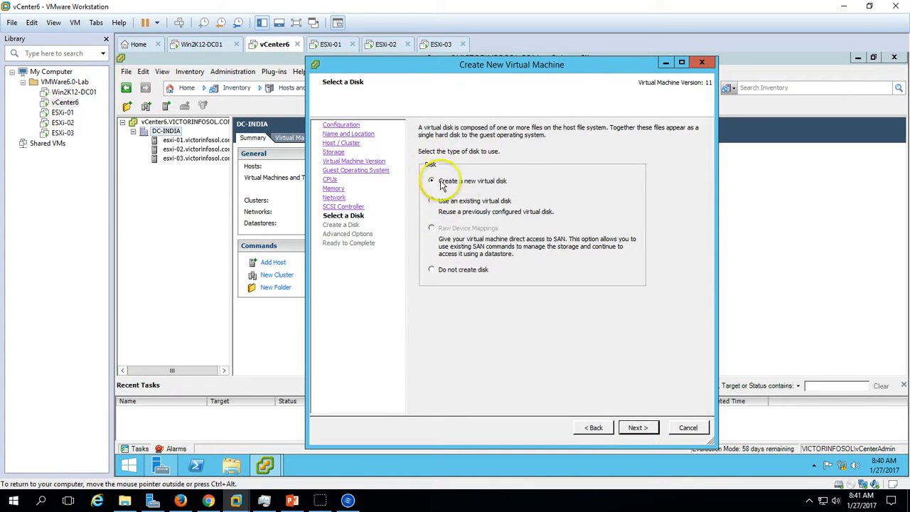
{"action": "left_click", "coordinate": [455, 202]}
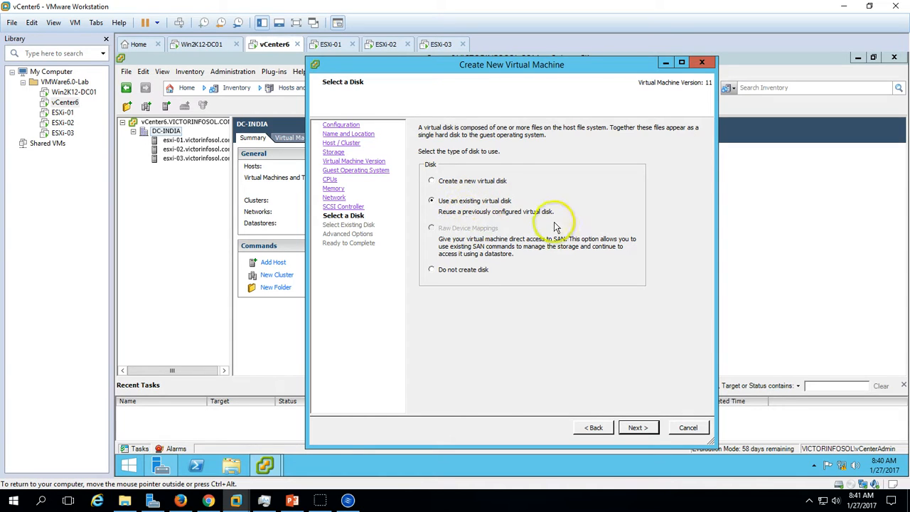
{"action": "left_click", "coordinate": [475, 271]}
{"action": "left_click", "coordinate": [464, 182]}
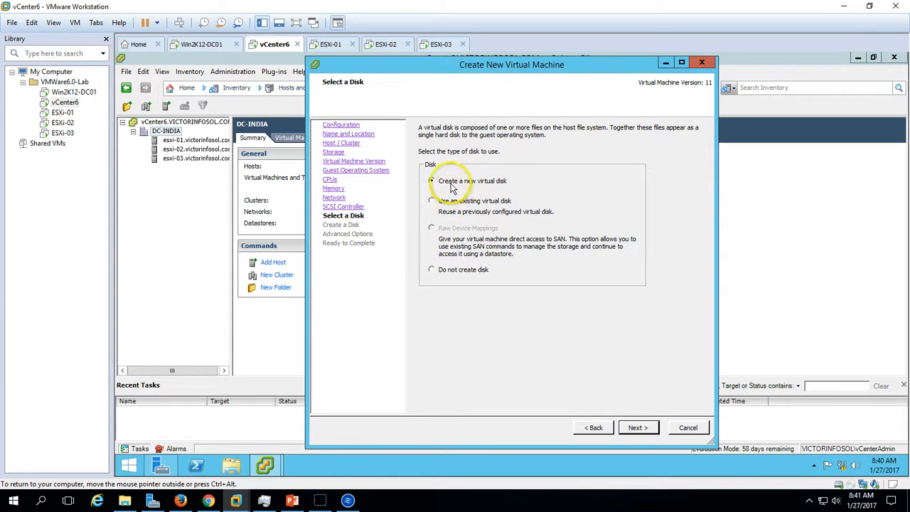
{"action": "left_click", "coordinate": [638, 428]}
- Set the disk size to 30 GB and accept Thick Provision Lazy Zeroed, stored with the virtual machine
{"action": "double_click", "coordinate": [467, 138]}
{"action": "type", "text": "30"}
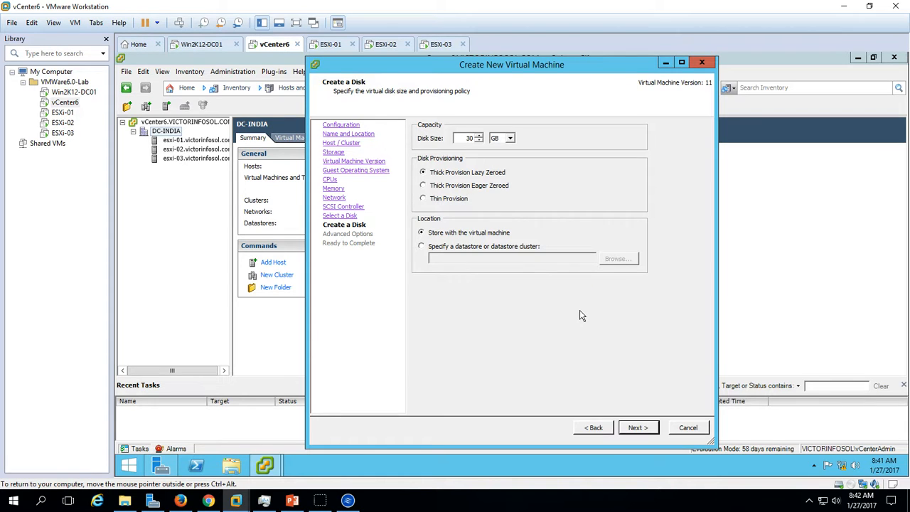
{"action": "left_click", "coordinate": [648, 426]}
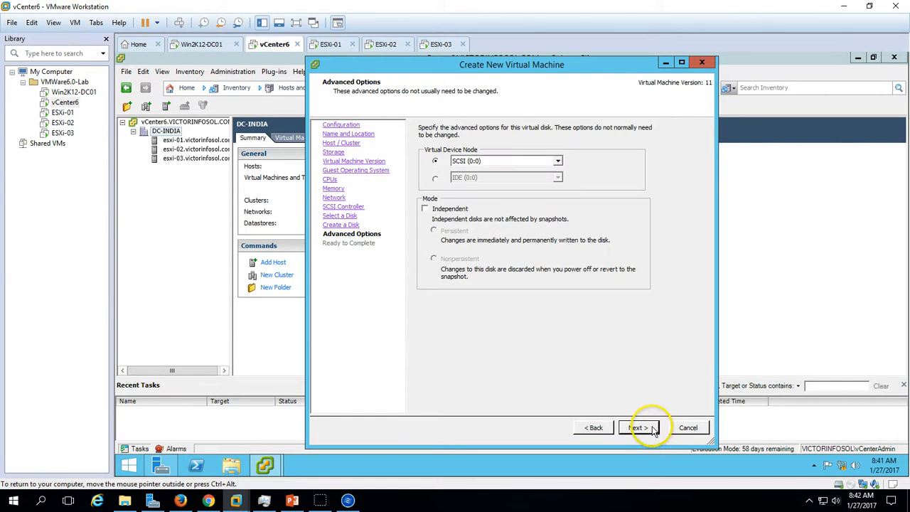
- Look through the SCSI device nodes, choose SCSI (0:0) for the virtual disk, and accept the advanced options
{"action": "left_click", "coordinate": [558, 161]}
{"action": "left_click", "coordinate": [493, 184]}
{"action": "left_click", "coordinate": [556, 161]}
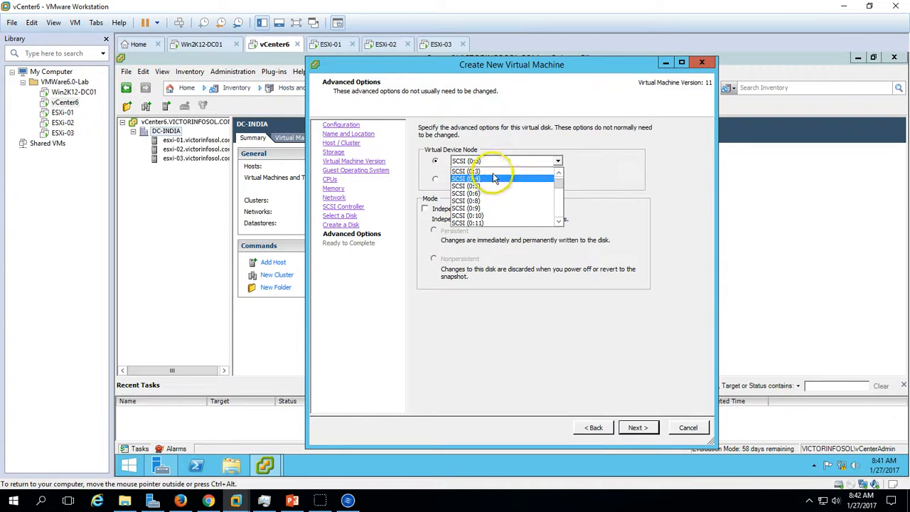
{"action": "scroll", "coordinate": [562, 183], "scroll_direction": "up", "scroll_amount": 1}
{"action": "left_click", "coordinate": [498, 172]}
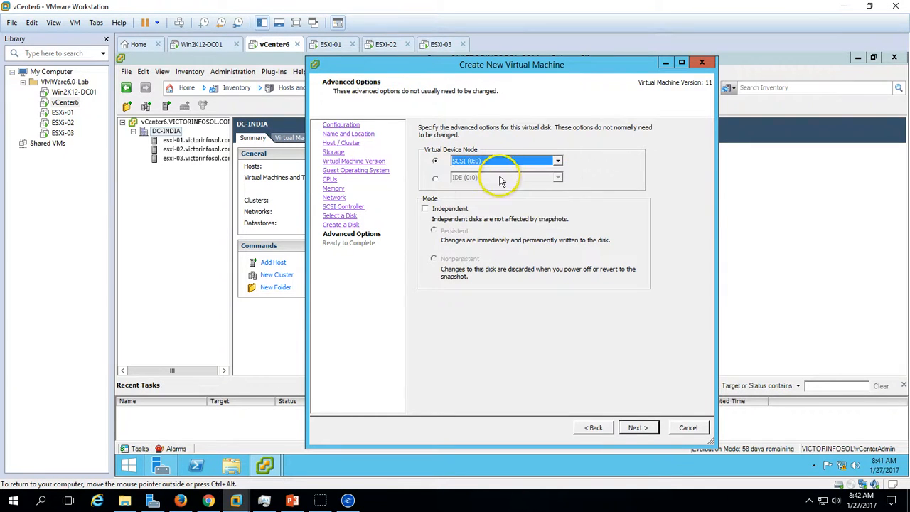
{"action": "left_click", "coordinate": [636, 429]}
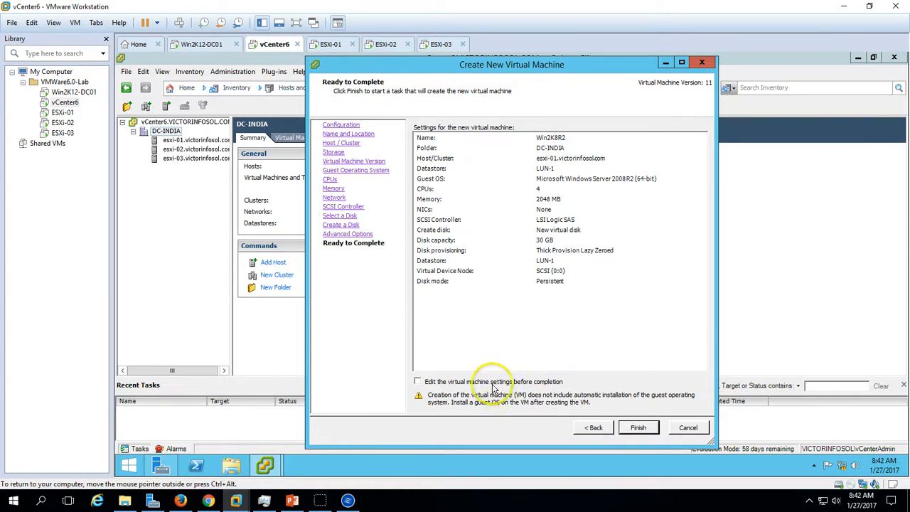
- Choose to edit the virtual machine settings before completion and remove the new floppy drive from the hardware
{"action": "left_click", "coordinate": [418, 382]}
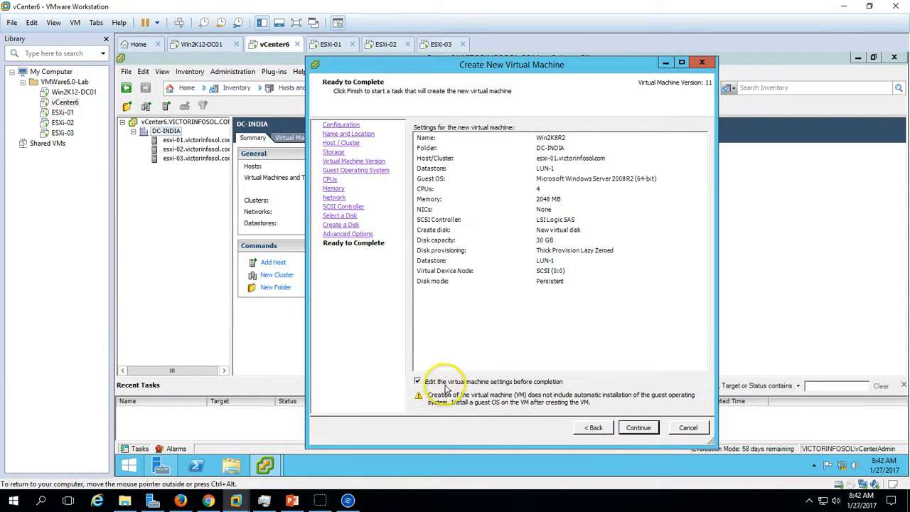
{"action": "left_click", "coordinate": [638, 429]}
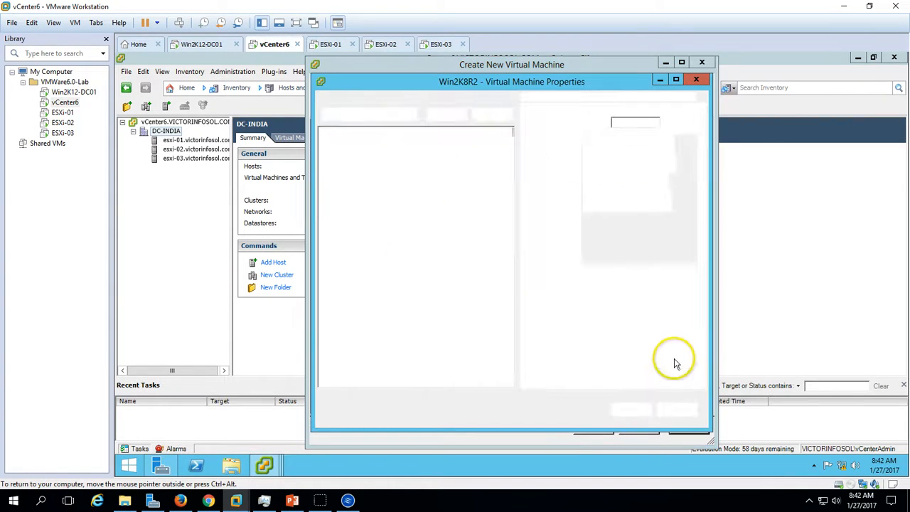
{"action": "left_click", "coordinate": [444, 152]}
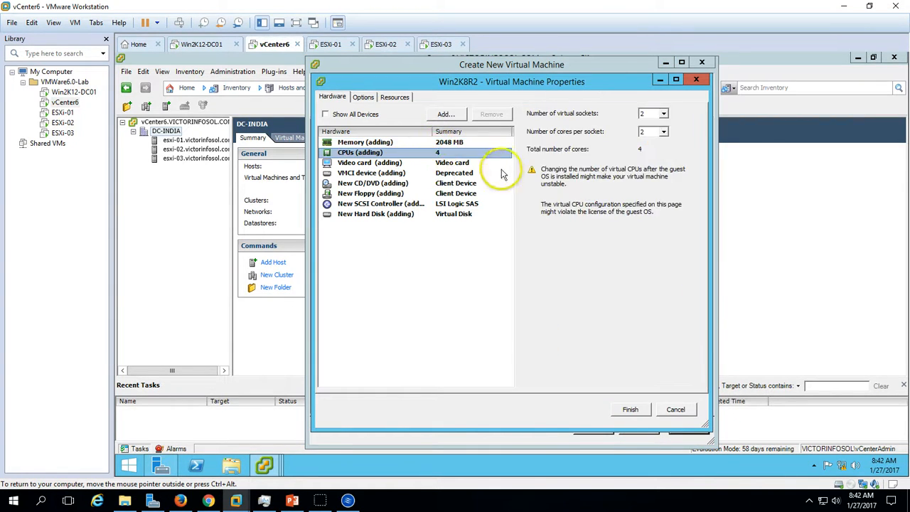
{"action": "left_click", "coordinate": [461, 183]}
{"action": "left_click", "coordinate": [411, 194]}
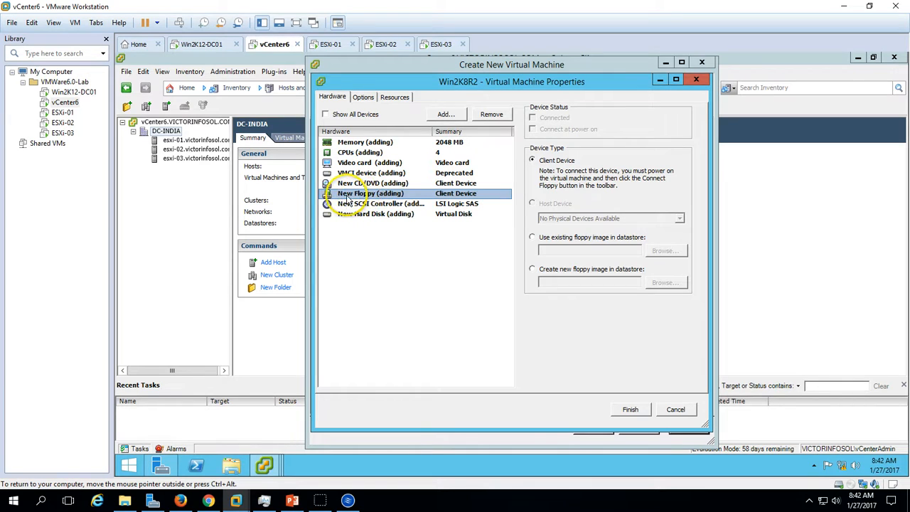
{"action": "left_click", "coordinate": [491, 113]}
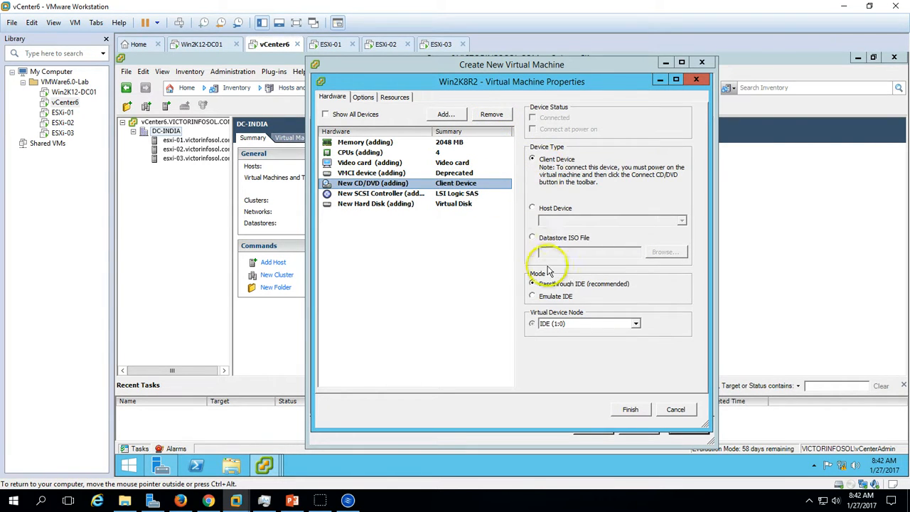
- Set the CD/DVD drive to a datastore ISO file, using the Windows Server 2008 image from the ISO folder on LUN-0
{"action": "left_click", "coordinate": [562, 239]}
{"action": "left_click", "coordinate": [667, 253]}
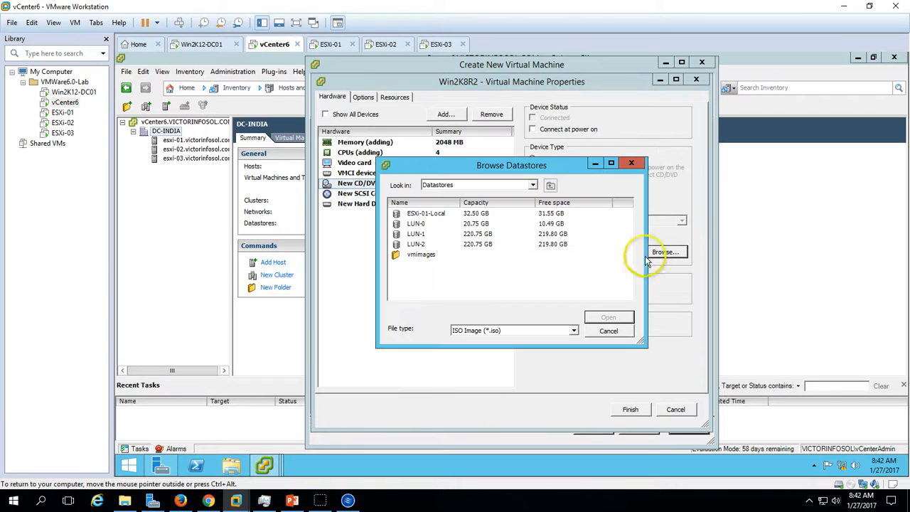
{"action": "double_click", "coordinate": [443, 236]}
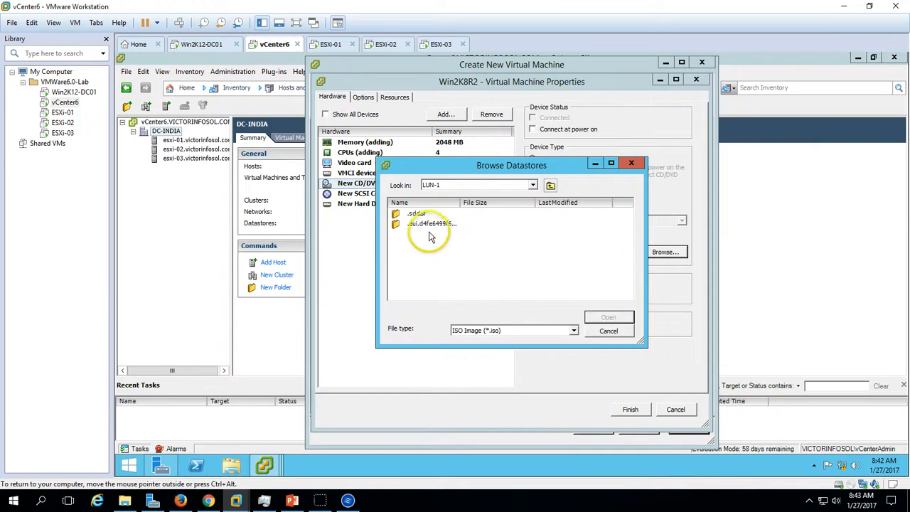
{"action": "left_click", "coordinate": [552, 185]}
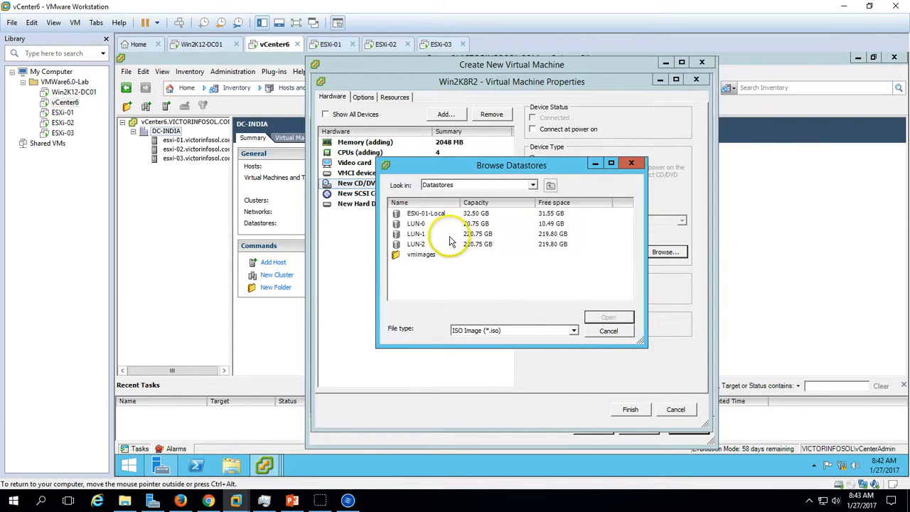
{"action": "double_click", "coordinate": [435, 234]}
{"action": "double_click", "coordinate": [417, 215]}
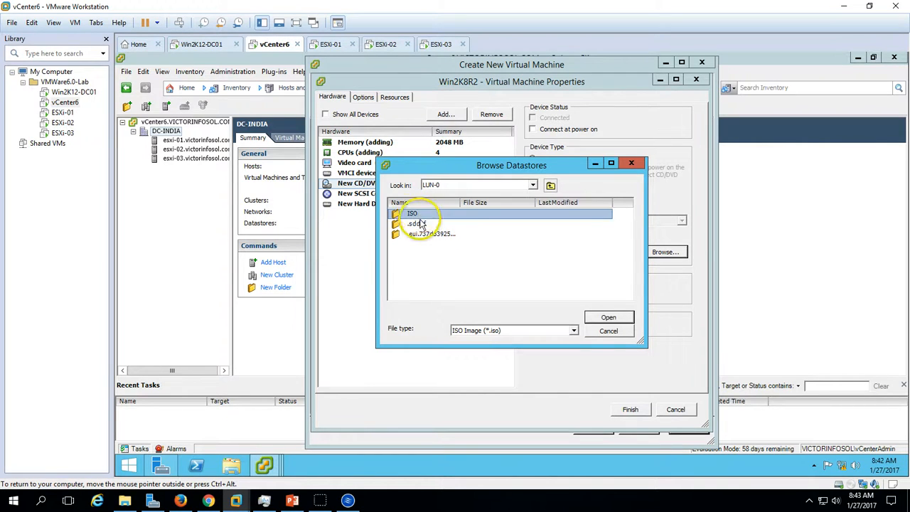
{"action": "left_click", "coordinate": [461, 224]}
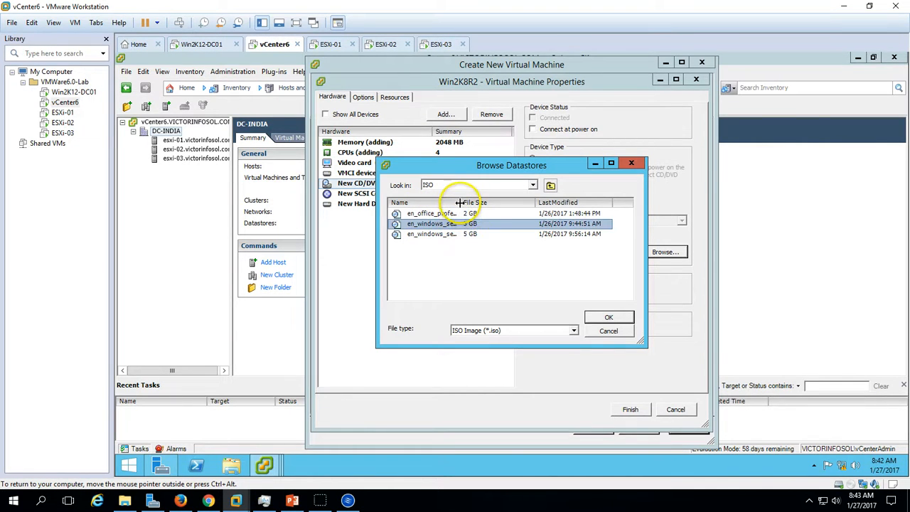
{"action": "double_click", "coordinate": [461, 202]}
{"action": "left_click", "coordinate": [608, 318]}
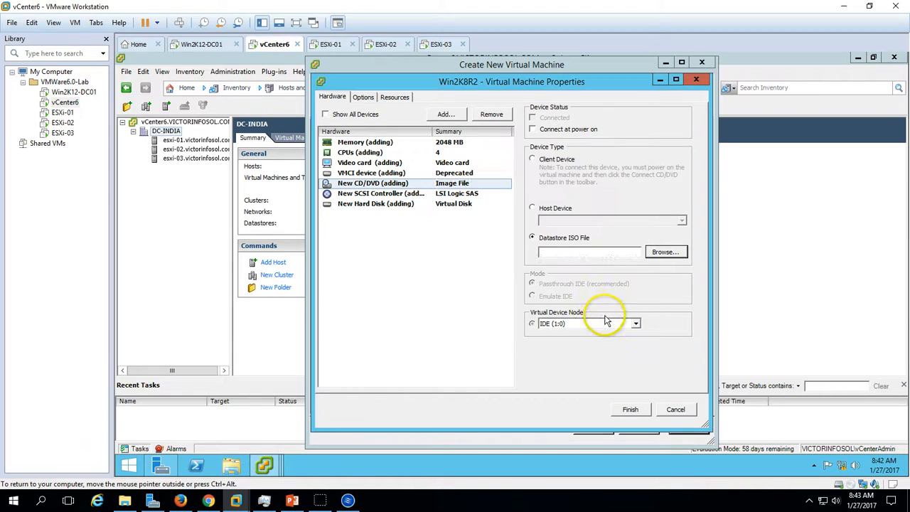
- Enable connecting the CD/DVD drive at power on and finish creating the virtual machine
{"action": "left_click", "coordinate": [464, 194]}
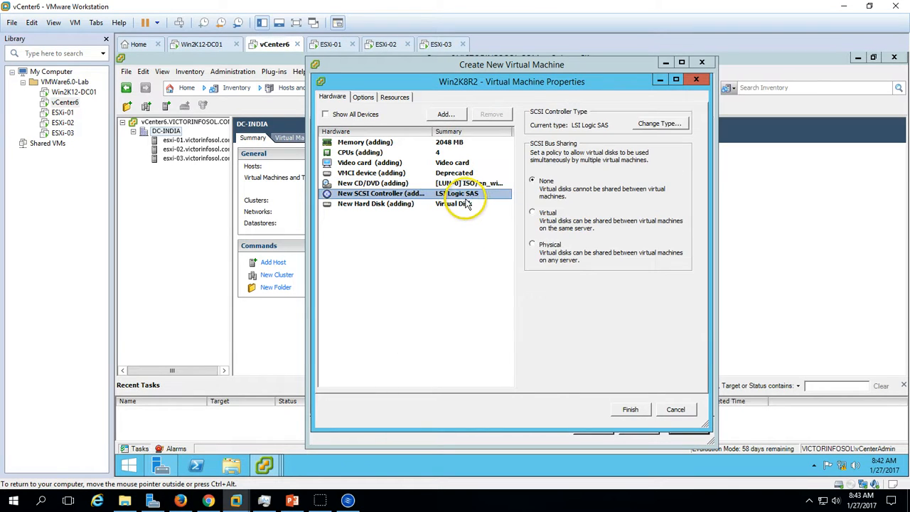
{"action": "left_click", "coordinate": [455, 183]}
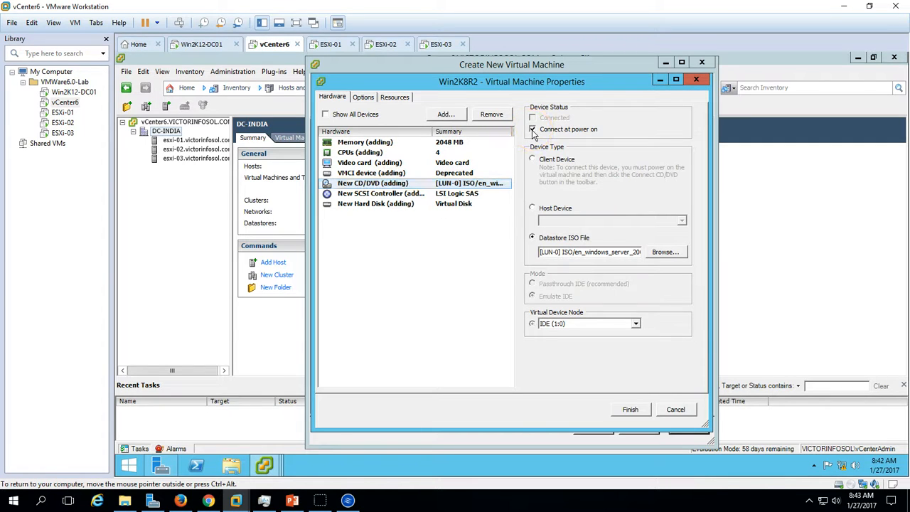
{"action": "left_click", "coordinate": [631, 409]}
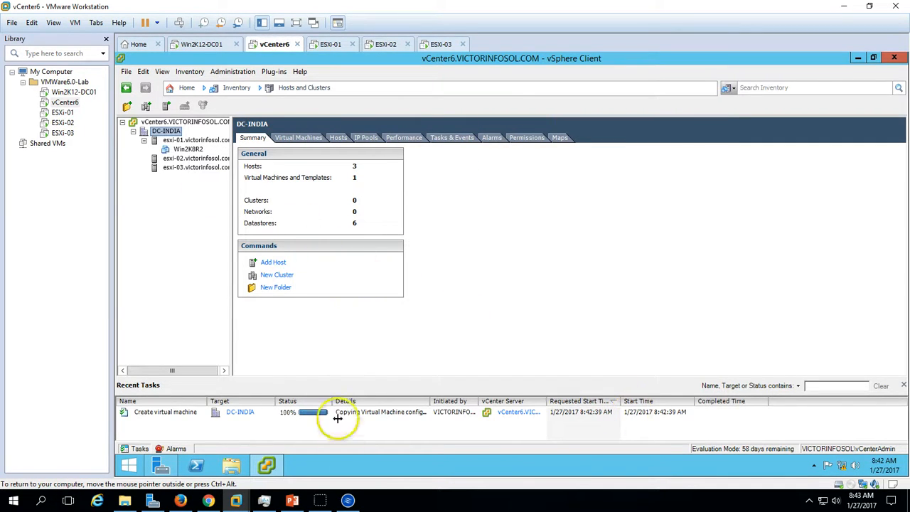
- Check the creation task and examine the Win2K8R2 summary, including its LUN-0 and LUN-1 storage entries
{"action": "left_click", "coordinate": [338, 416]}
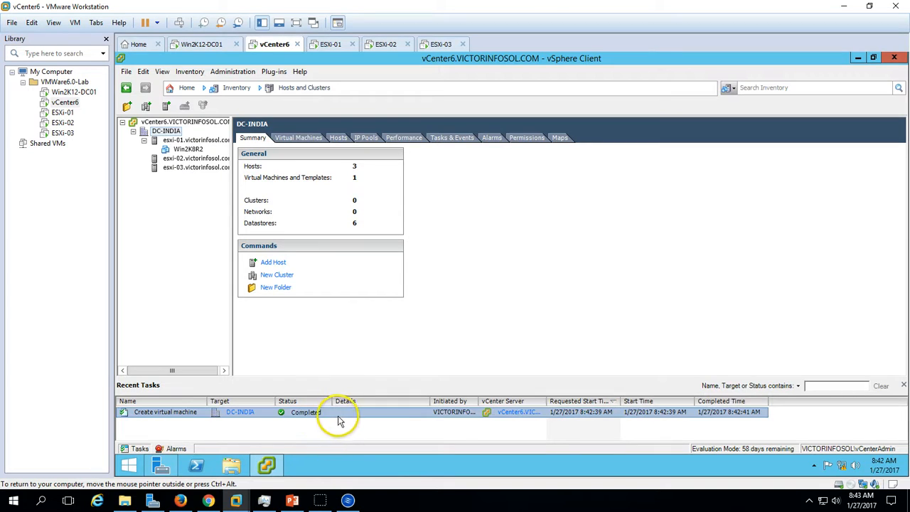
{"action": "left_click", "coordinate": [192, 150]}
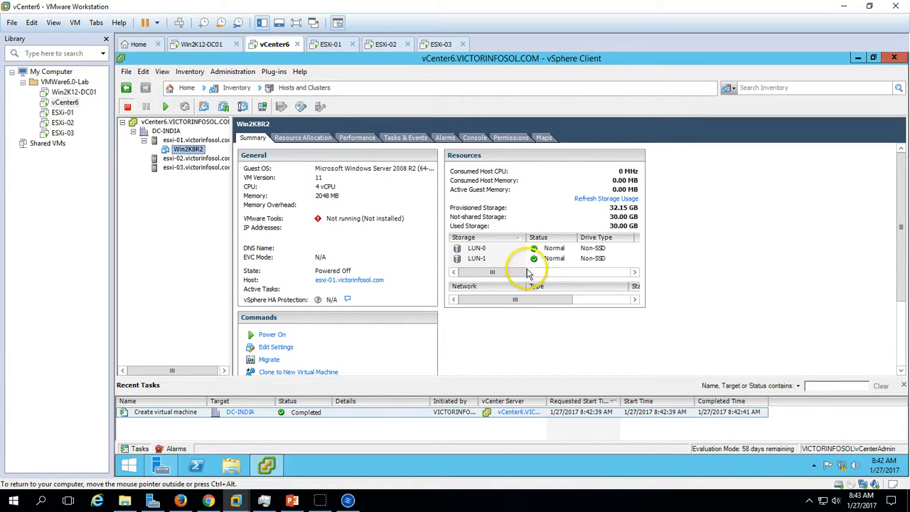
{"action": "left_click", "coordinate": [488, 262]}
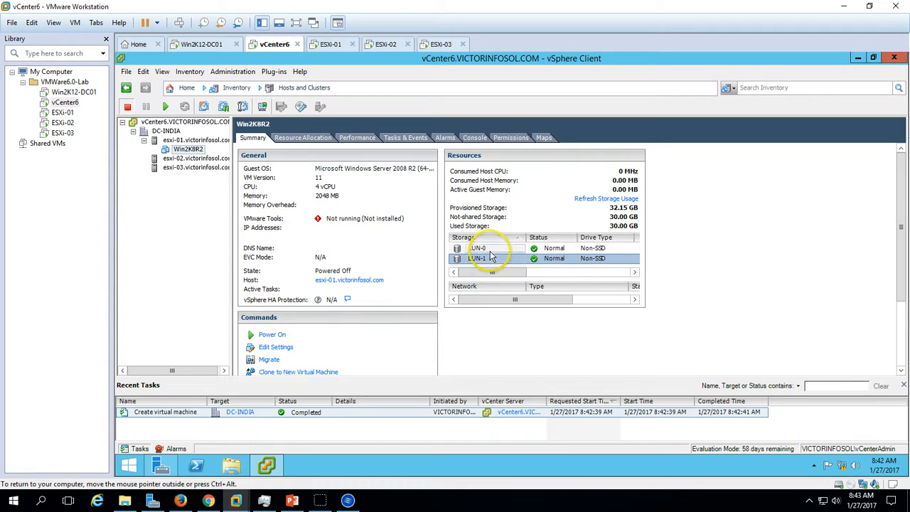
{"action": "left_click", "coordinate": [497, 249]}
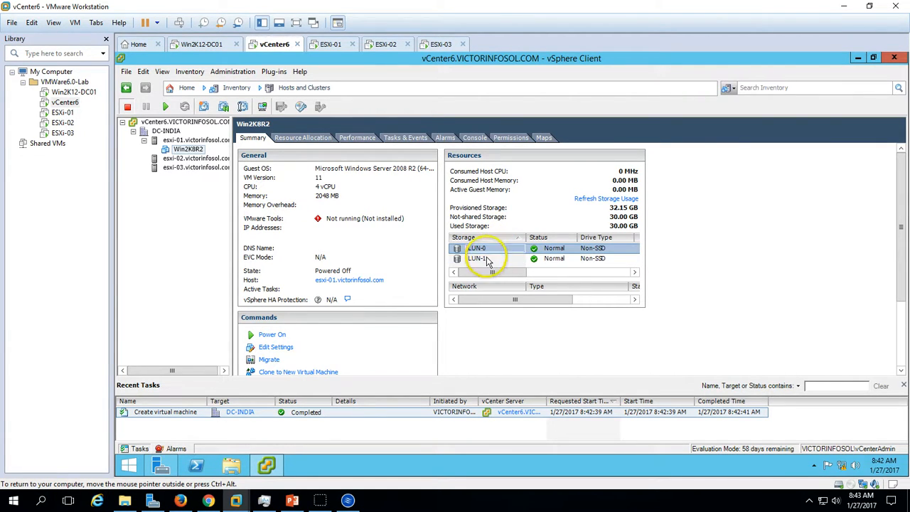
{"action": "left_click", "coordinate": [495, 260]}
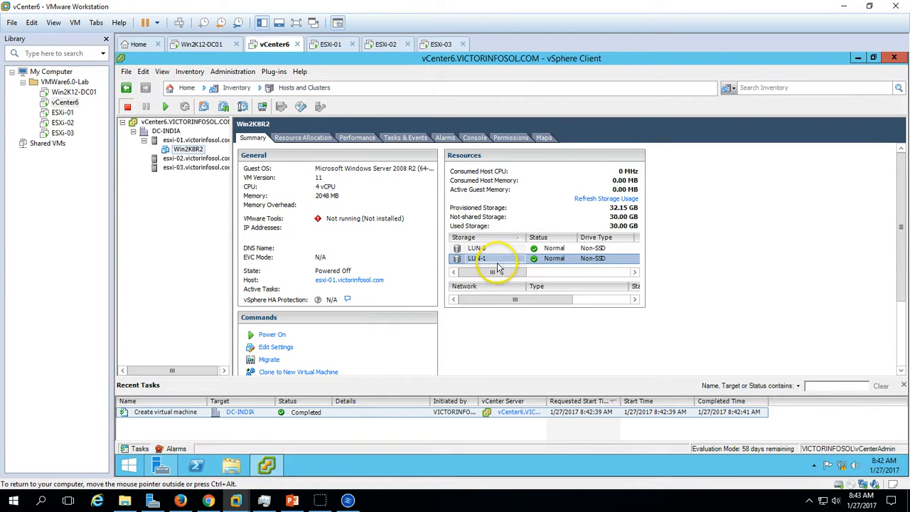
- Browse the LUN-1 datastore from esxi-01's storage configuration and examine the files in the Win2K8R2 folder
{"action": "left_click", "coordinate": [196, 140]}
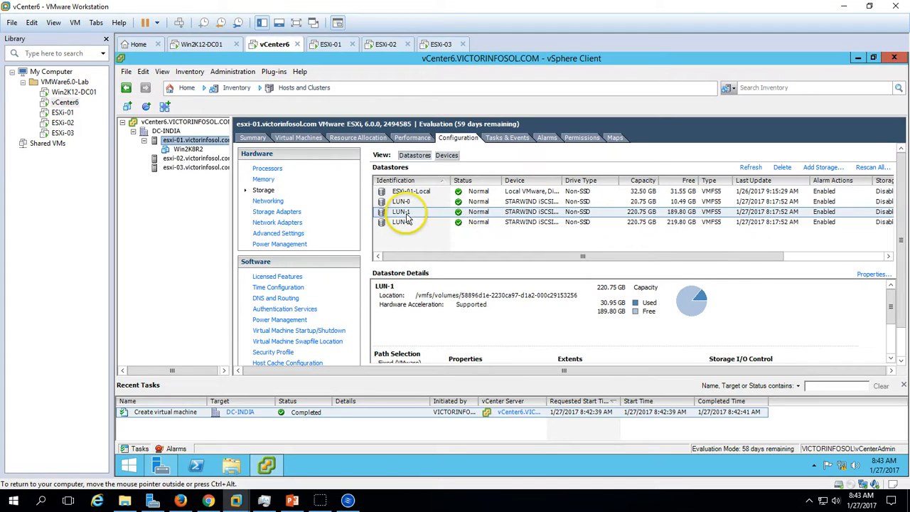
{"action": "right_click", "coordinate": [408, 214]}
{"action": "left_click", "coordinate": [429, 227]}
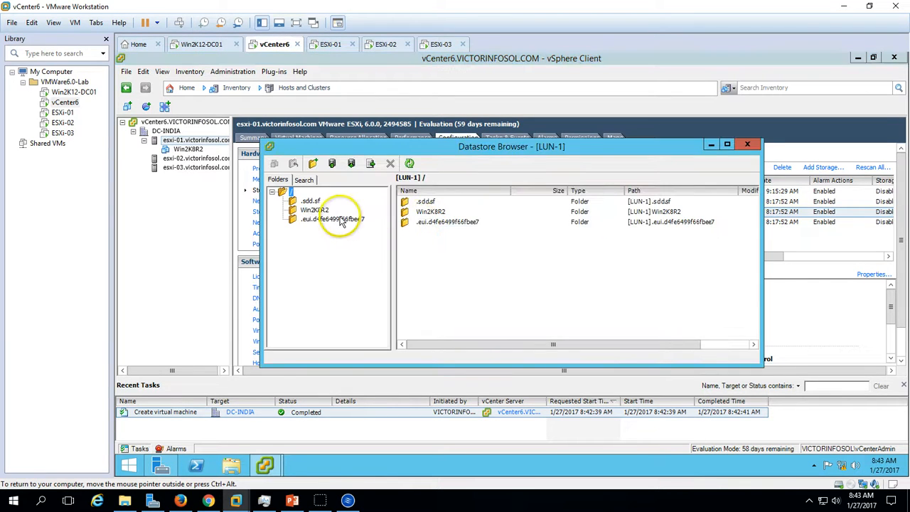
{"action": "left_click", "coordinate": [313, 210]}
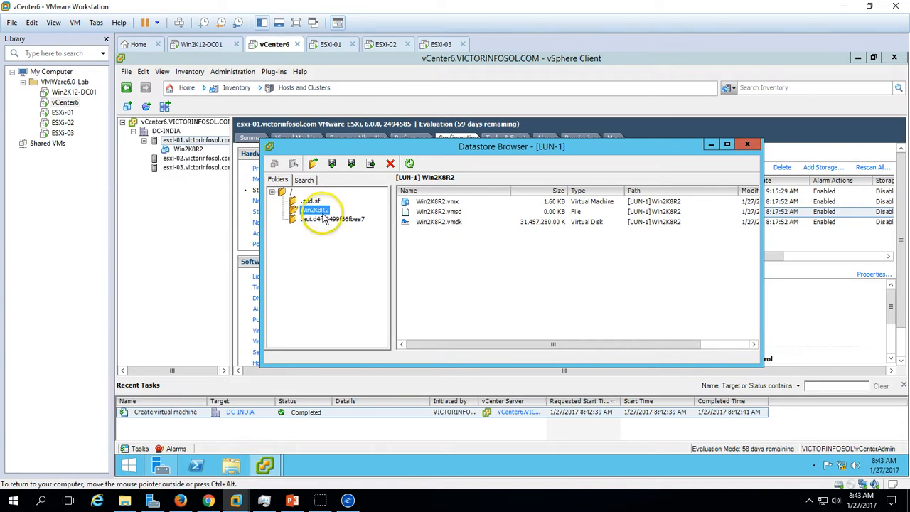
{"action": "left_click", "coordinate": [457, 258]}
{"action": "left_click", "coordinate": [455, 222]}
{"action": "left_click", "coordinate": [450, 202]}
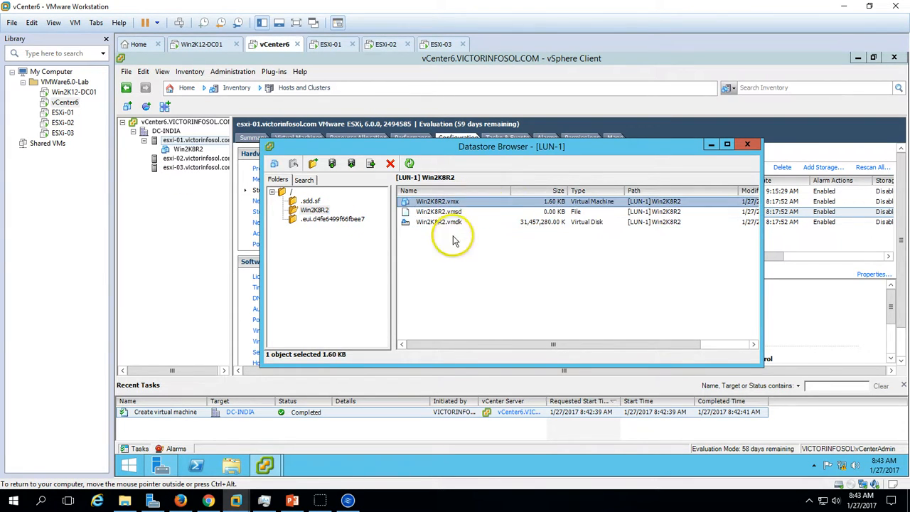
{"action": "left_click_drag", "start_coordinate": [511, 148], "coordinate": [520, 149]}
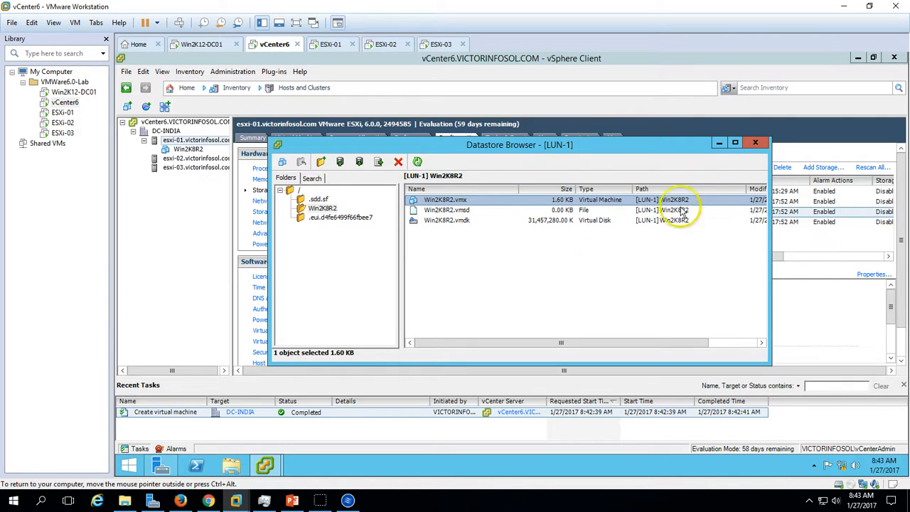
{"action": "left_click", "coordinate": [756, 145]}
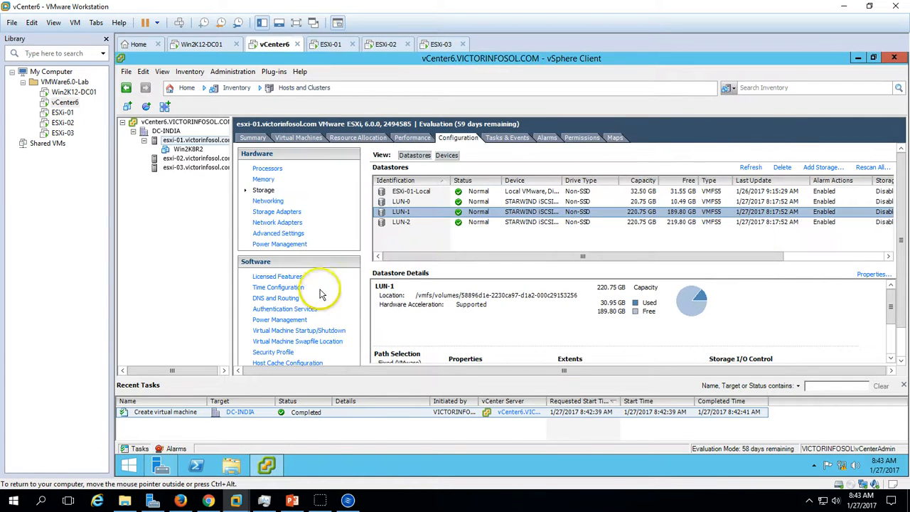
- Open the Win2K8R2 virtual machine's console and show it on the full-screen vCenter6 desktop with the vSphere Client window minimized
{"action": "left_click", "coordinate": [189, 149]}
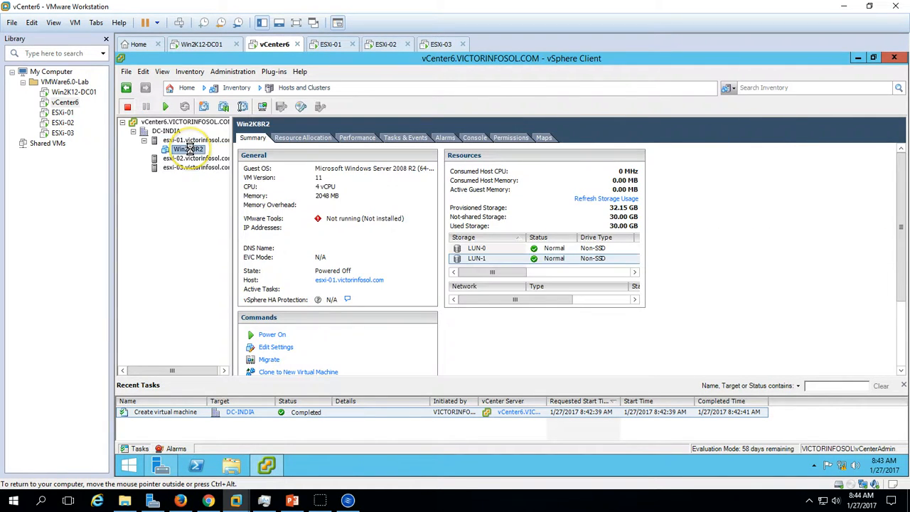
{"action": "right_click", "coordinate": [192, 151]}
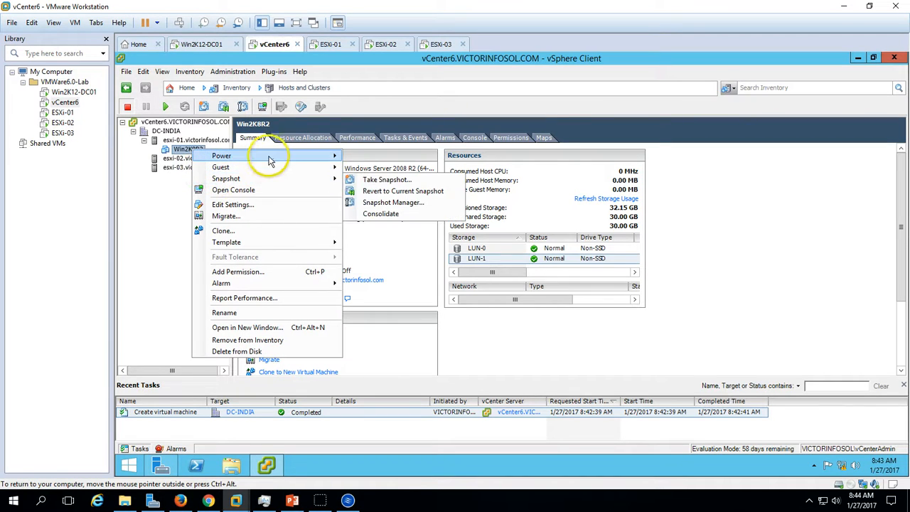
{"action": "mouse_move", "coordinate": [270, 160]}
{"action": "left_click", "coordinate": [256, 190]}
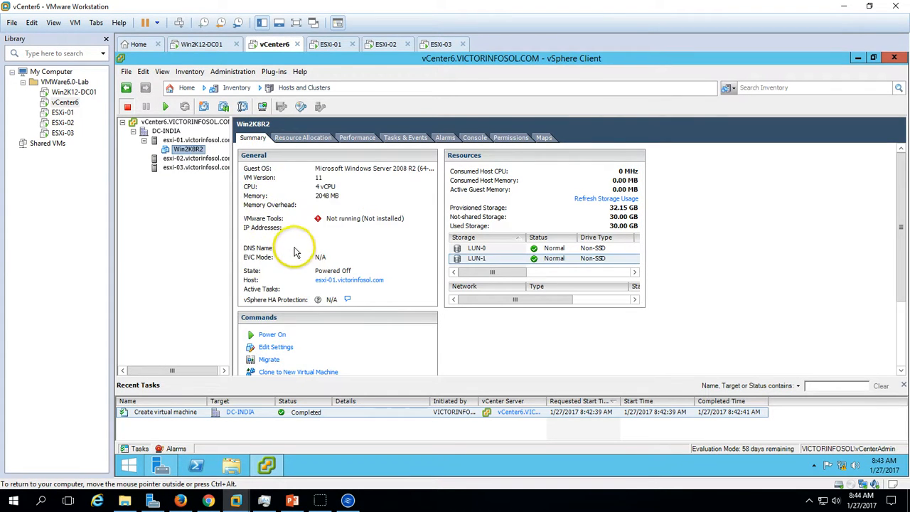
{"action": "left_click", "coordinate": [296, 23]}
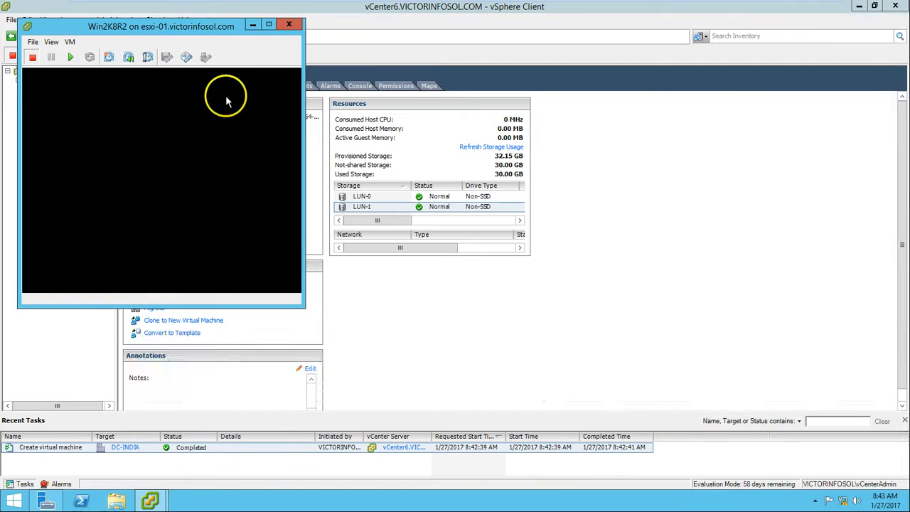
{"action": "left_click", "coordinate": [411, 64]}
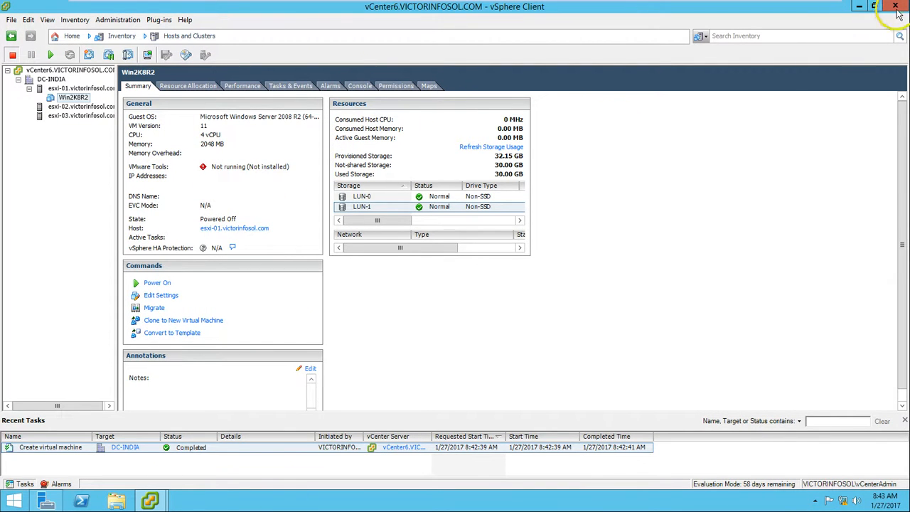
{"action": "left_click", "coordinate": [859, 9]}
- Power on Win2K8R2 from its console to boot the Windows installer, and take vCenter6 out of full-screen mode
{"action": "left_click", "coordinate": [69, 60]}
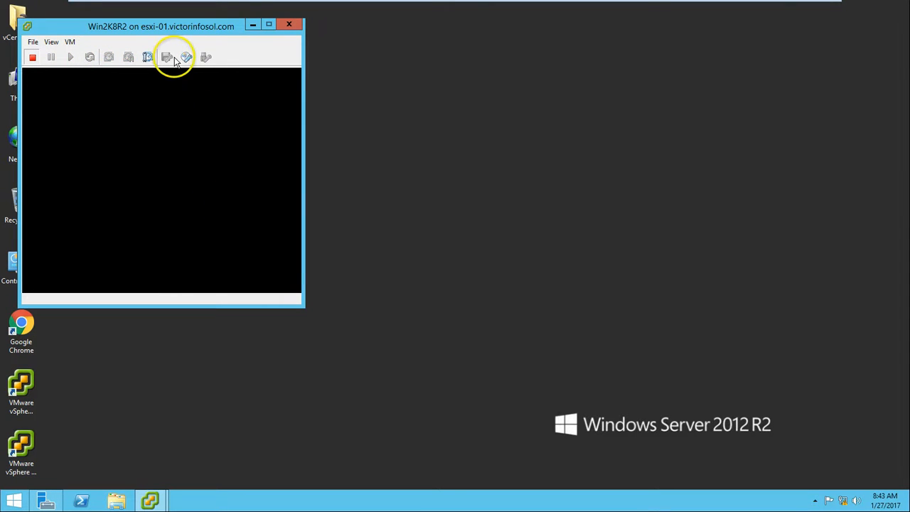
{"action": "left_click_drag", "start_coordinate": [211, 30], "coordinate": [280, 29]}
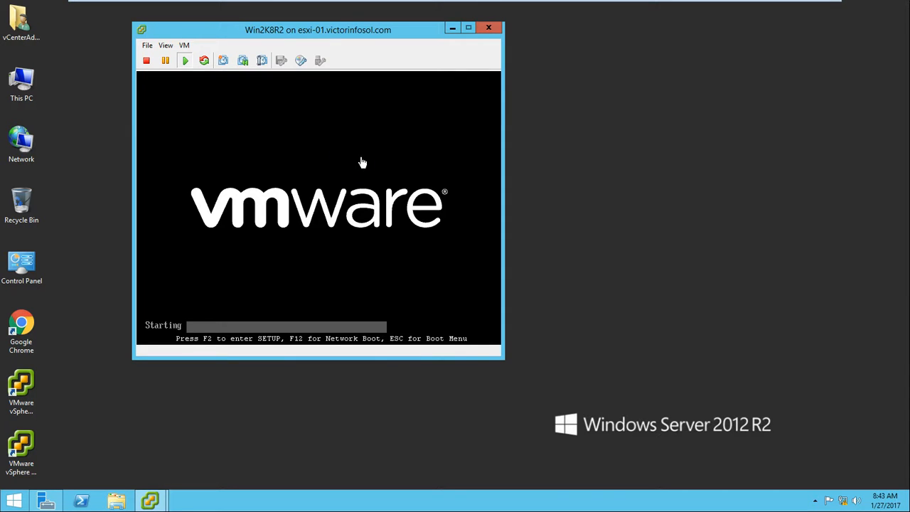
{"action": "left_click", "coordinate": [273, 200]}
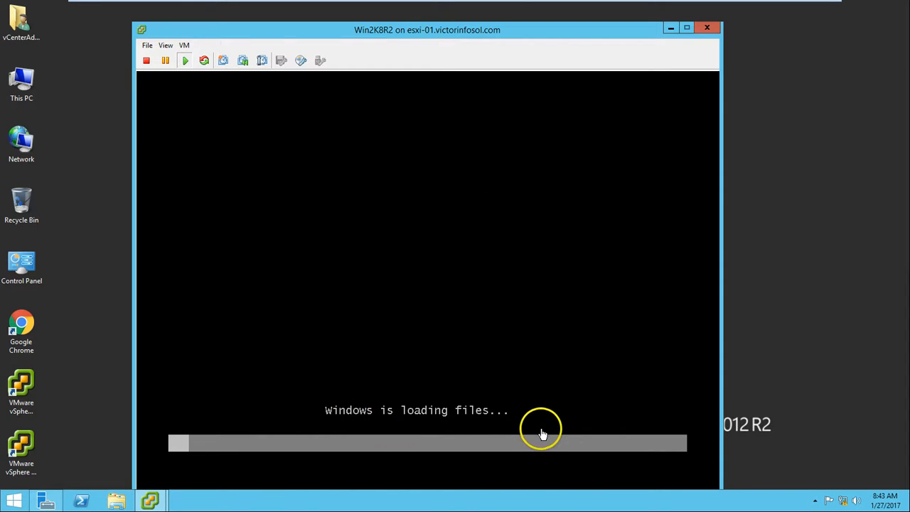
{"action": "mouse_move", "coordinate": [427, 7]}
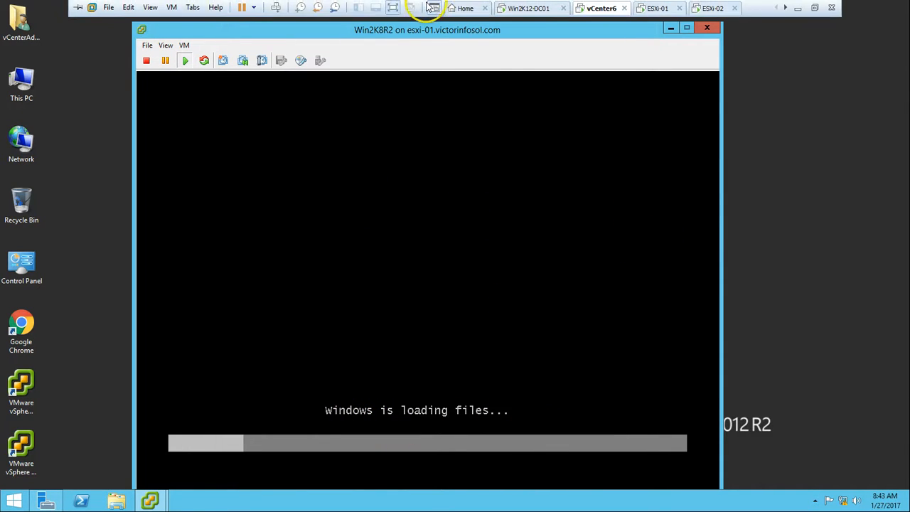
{"action": "left_click", "coordinate": [393, 8]}
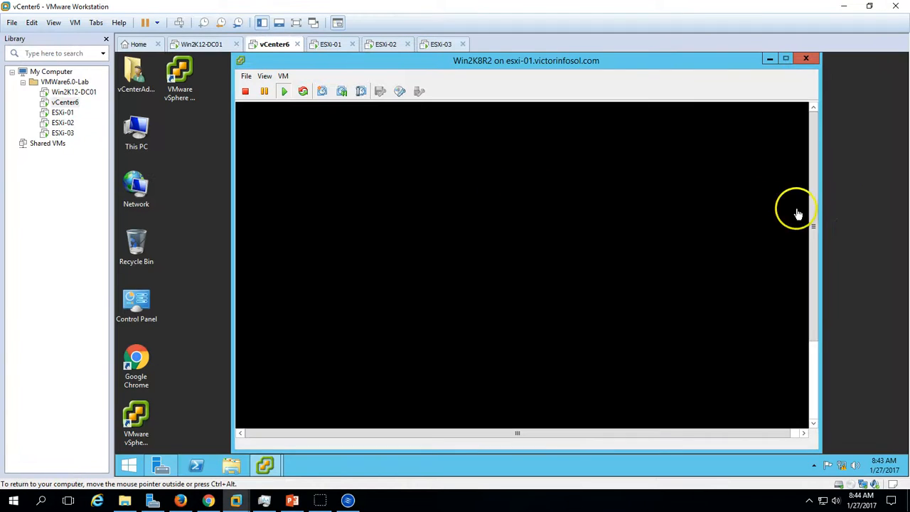
{"action": "left_click_drag", "start_coordinate": [816, 245], "coordinate": [815, 417]}
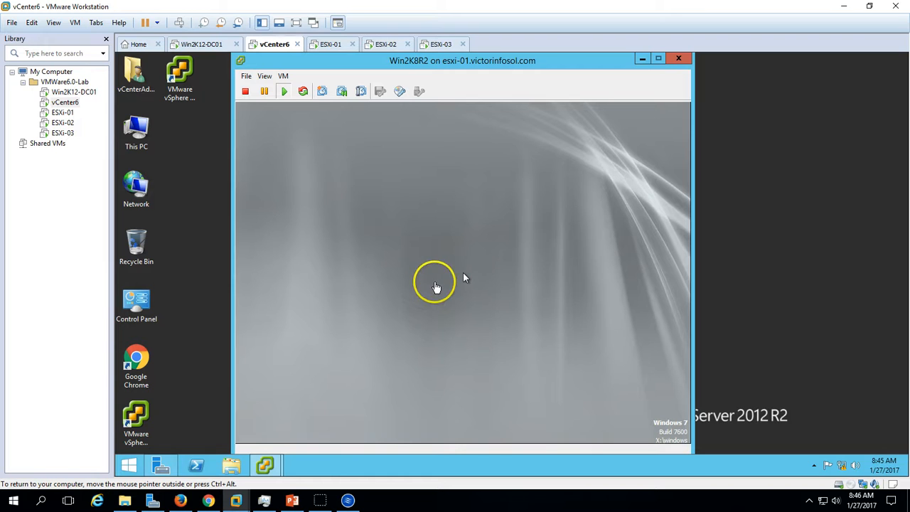
- Accept the English language, English (United States) format and US keyboard settings, and start Windows Server 2008 R2 setup
{"action": "left_click", "coordinate": [512, 234]}
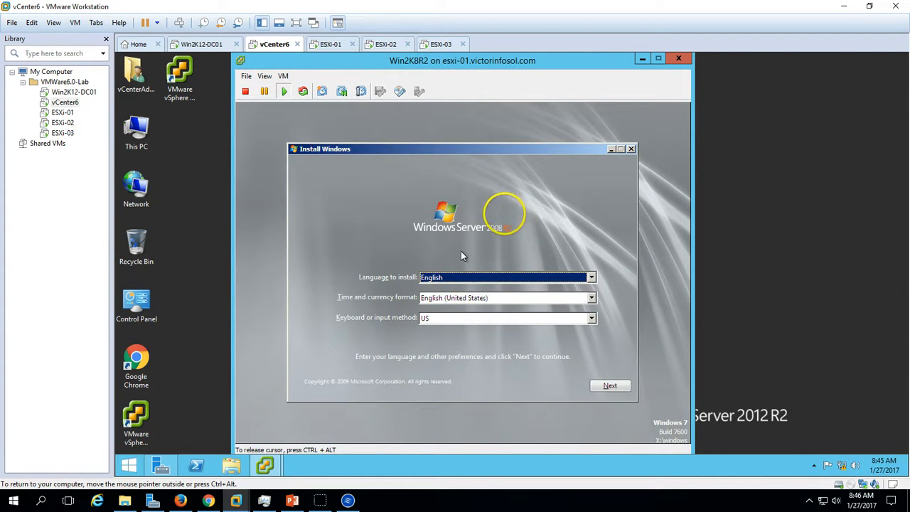
{"action": "left_click", "coordinate": [612, 388]}
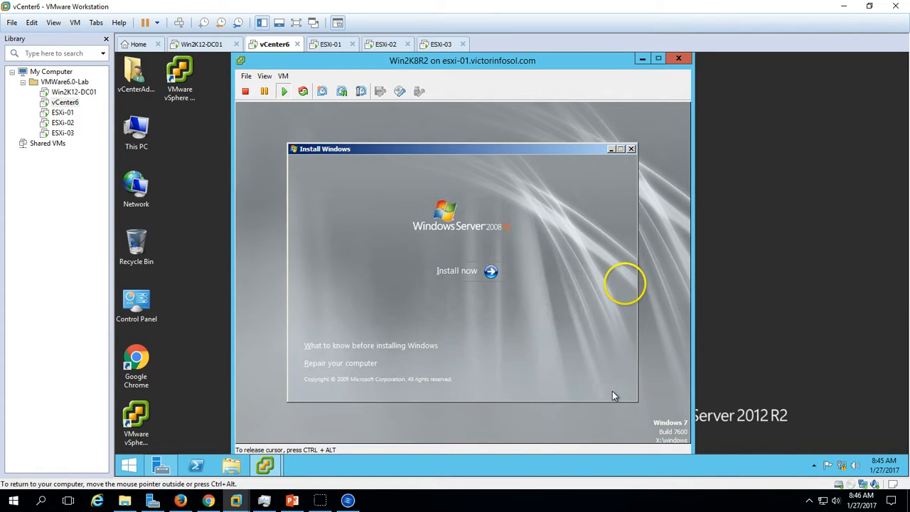
{"action": "left_click", "coordinate": [482, 276]}
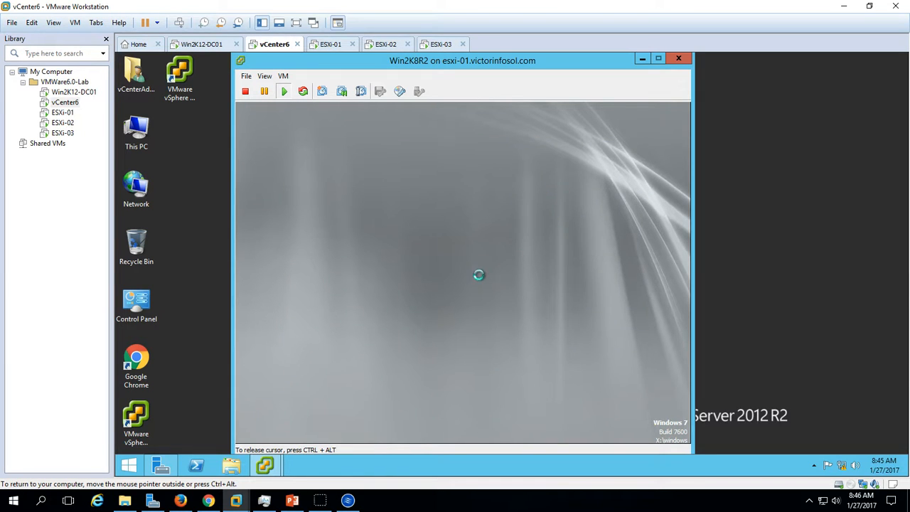
{"action": "left_click", "coordinate": [537, 244]}
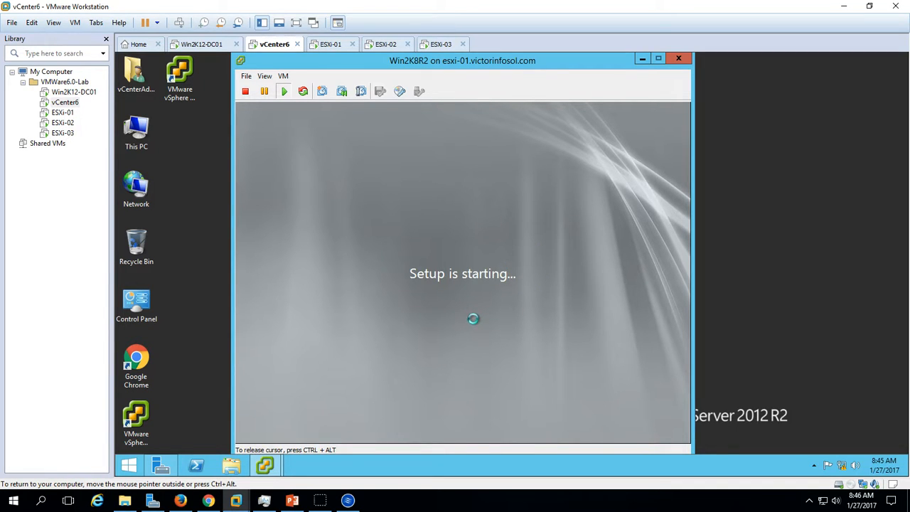
{"action": "key", "text": "ctrl+alt"}
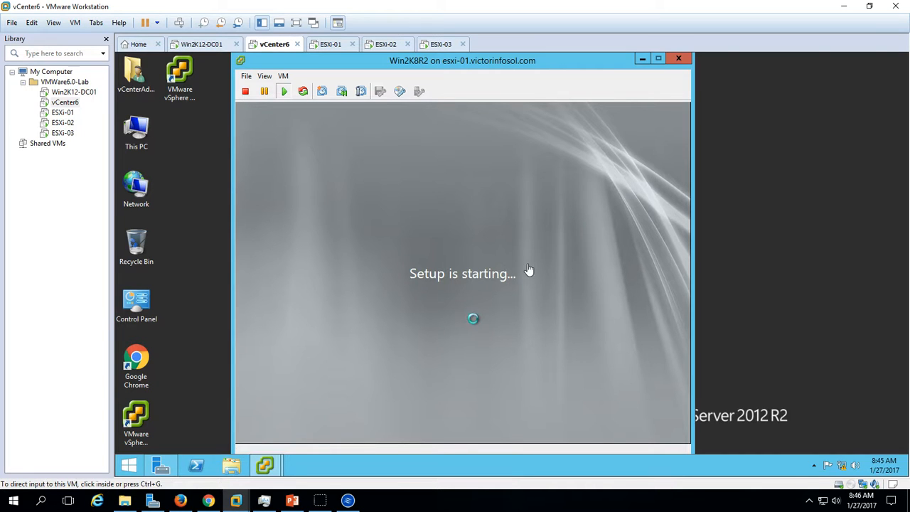
{"action": "left_click", "coordinate": [475, 319]}
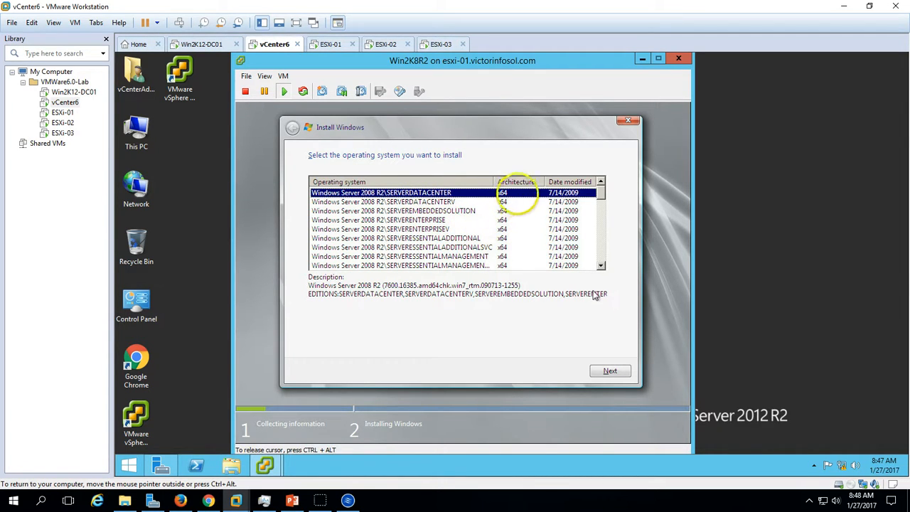
- Choose Windows Server 2008 R2\SERVERSTANDARD x64 as the operating system to install and continue
{"action": "left_click", "coordinate": [602, 267]}
{"action": "left_click", "coordinate": [601, 267]}
{"action": "left_click", "coordinate": [601, 267]}
{"action": "left_click", "coordinate": [601, 267]}
{"action": "left_click", "coordinate": [601, 267]}
{"action": "left_click", "coordinate": [601, 267]}
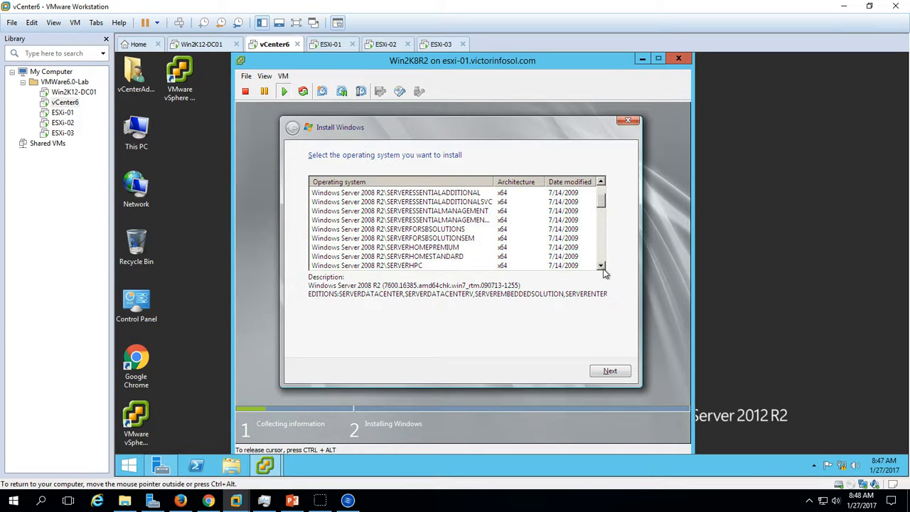
{"action": "left_click", "coordinate": [601, 267]}
{"action": "left_click", "coordinate": [601, 267]}
{"action": "left_click", "coordinate": [601, 267]}
{"action": "left_click", "coordinate": [601, 266]}
{"action": "left_click", "coordinate": [601, 266]}
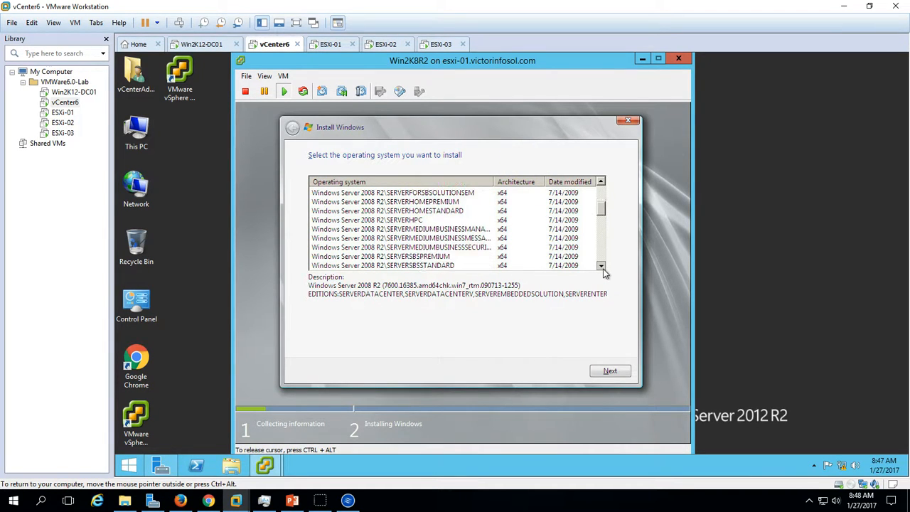
{"action": "left_click", "coordinate": [601, 266]}
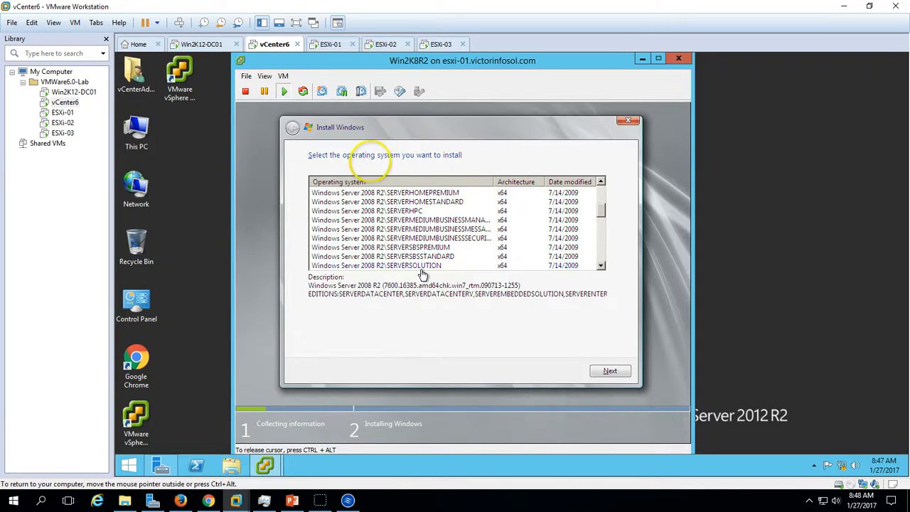
{"action": "left_click", "coordinate": [353, 257]}
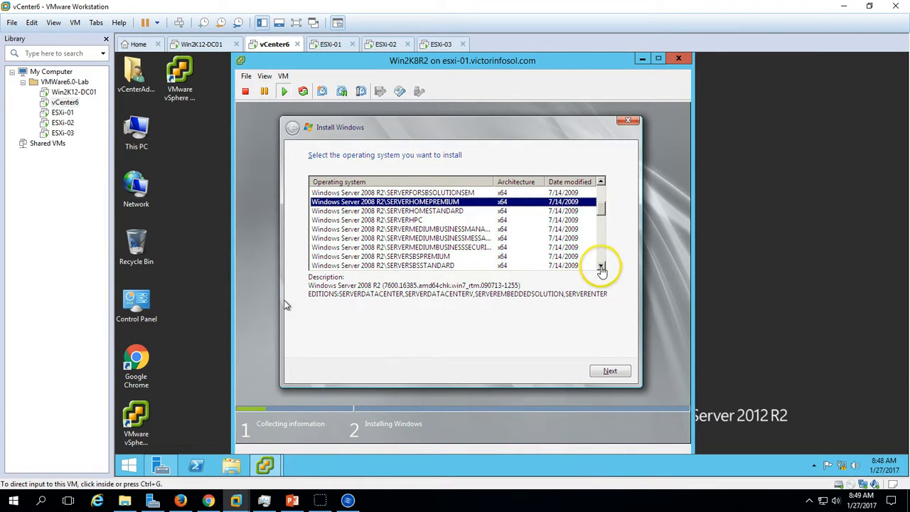
{"action": "left_click", "coordinate": [602, 269]}
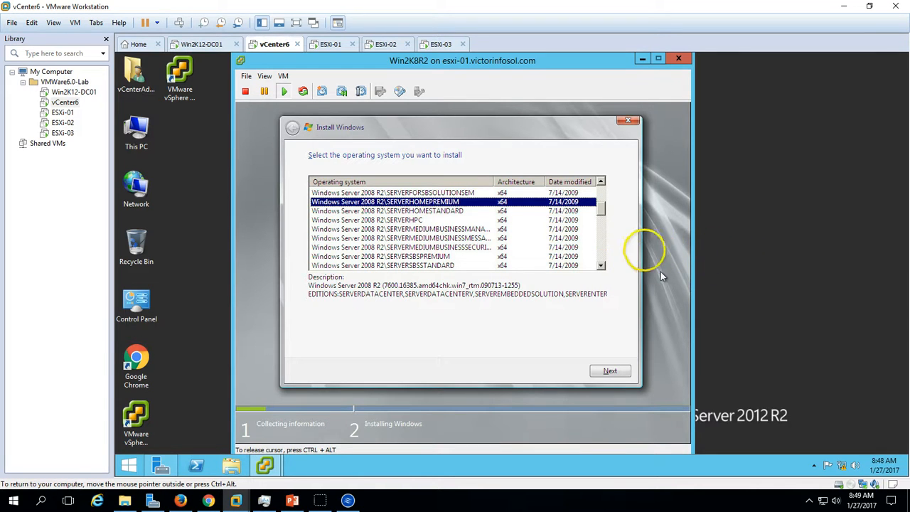
{"action": "left_click", "coordinate": [604, 268]}
{"action": "left_click", "coordinate": [605, 268]}
{"action": "left_click", "coordinate": [605, 268]}
{"action": "left_click", "coordinate": [605, 267]}
{"action": "left_click", "coordinate": [604, 268]}
{"action": "left_click", "coordinate": [605, 268]}
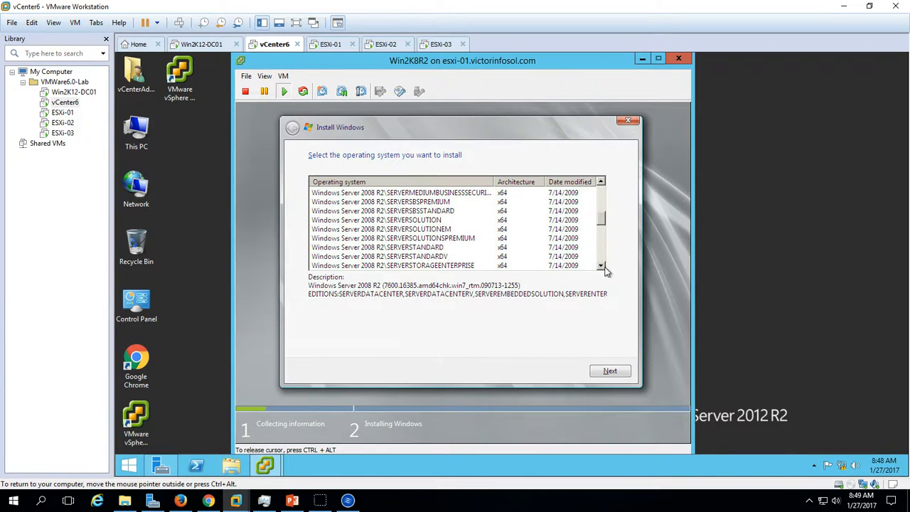
{"action": "left_click", "coordinate": [359, 249]}
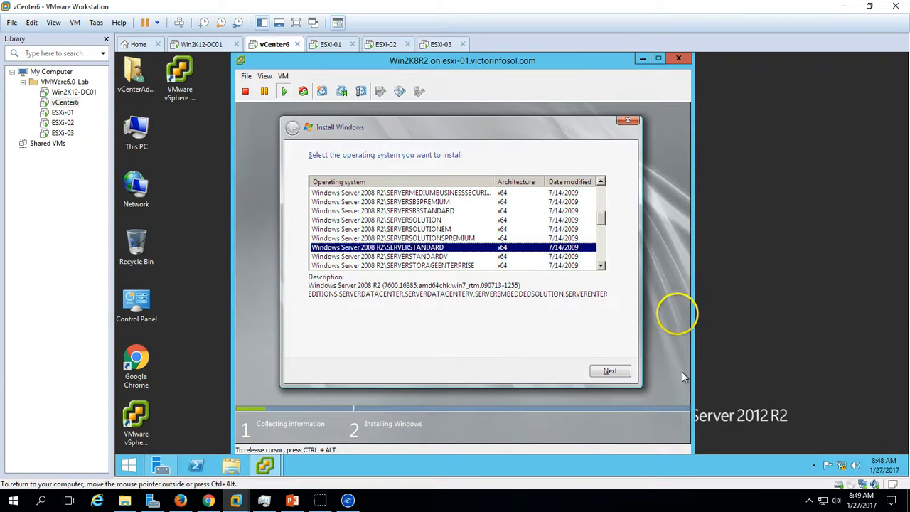
{"action": "left_click", "coordinate": [631, 370]}
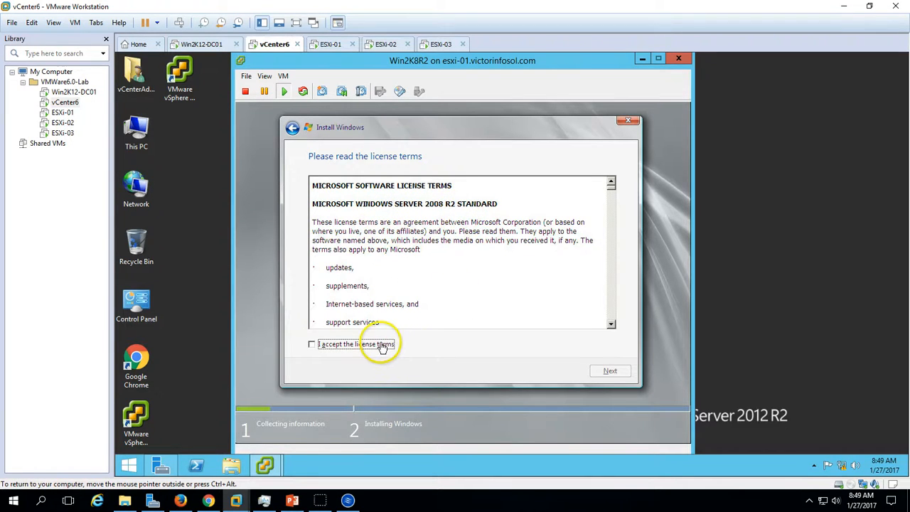
- Accept the license terms and start a Custom (advanced) installation on Disk 0 Unallocated Space
{"action": "left_click", "coordinate": [327, 347]}
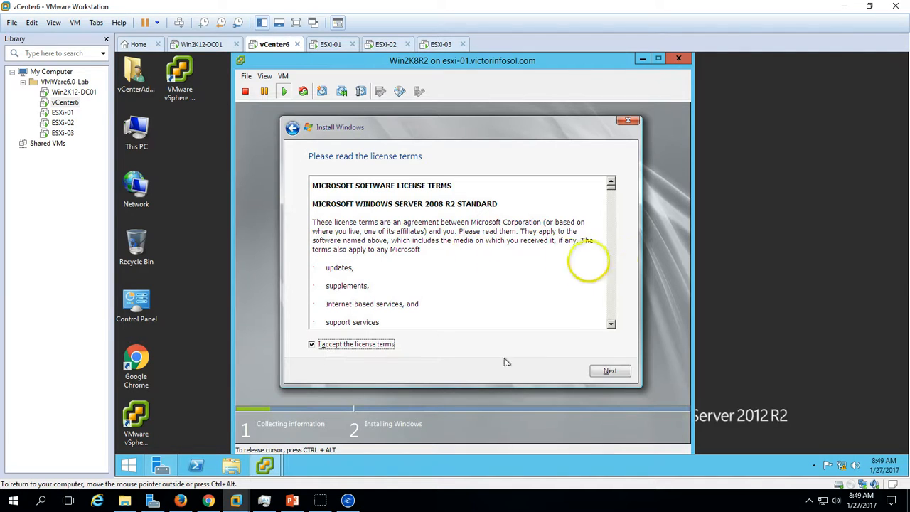
{"action": "left_click", "coordinate": [606, 371]}
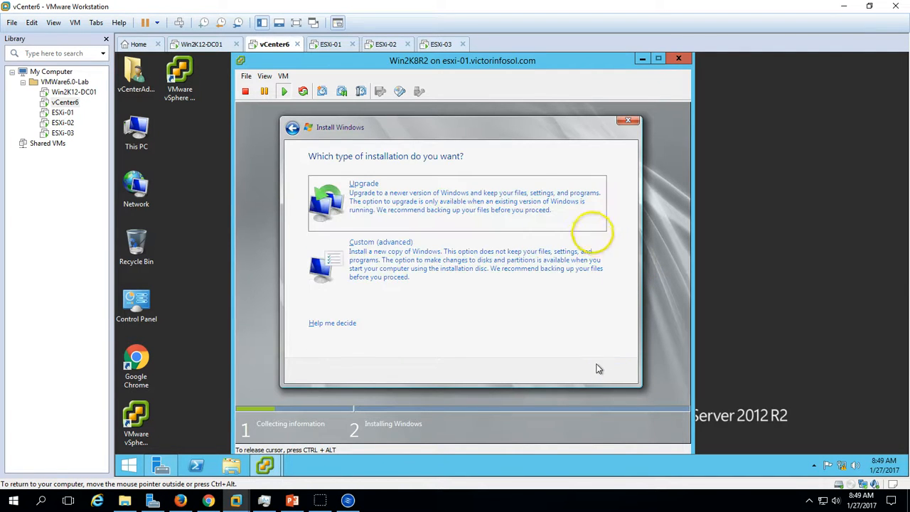
{"action": "left_click", "coordinate": [412, 255]}
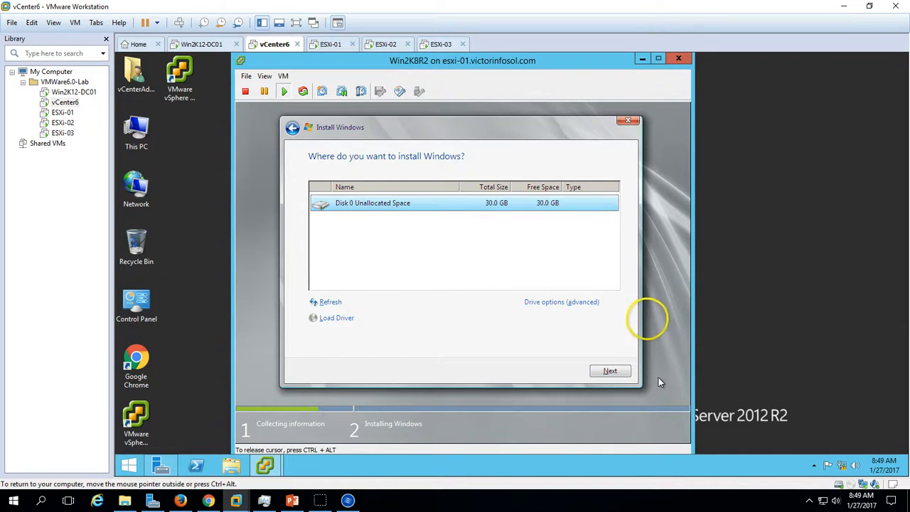
{"action": "left_click", "coordinate": [612, 370]}
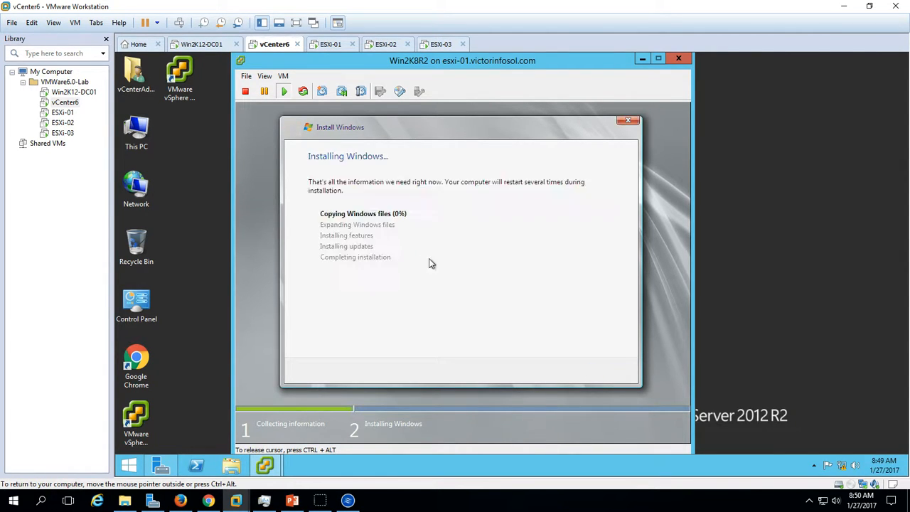
{"action": "key", "text": "ctrl+alt"}
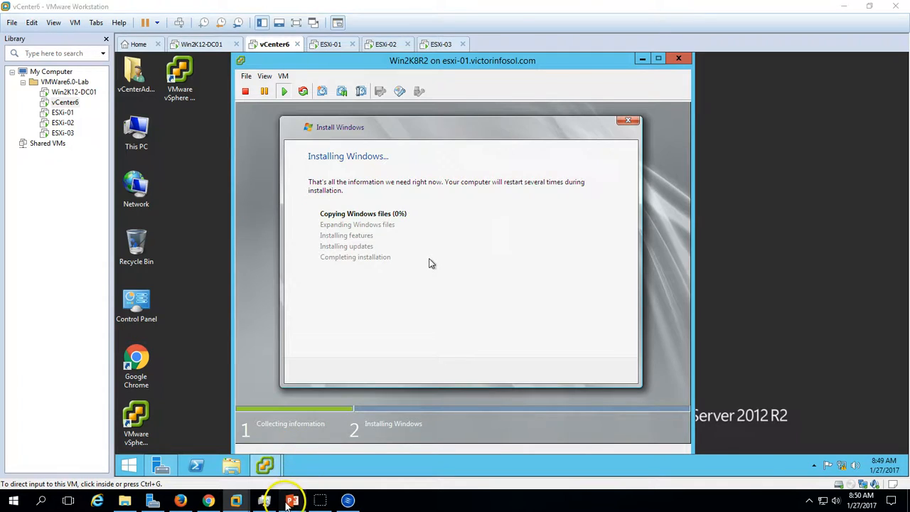
- Switch to the PowerPoint slide show and go through the demo environment slide to the closing slide
{"action": "left_click", "coordinate": [291, 500]}
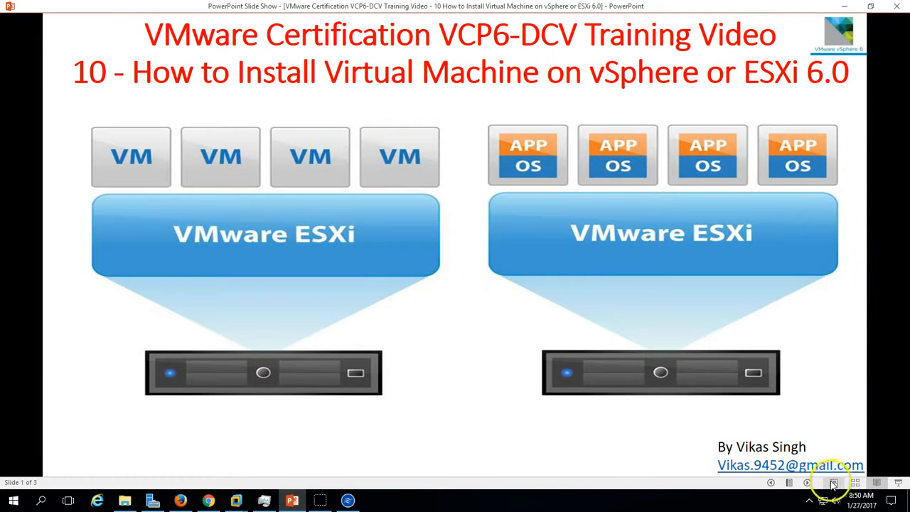
{"action": "left_click", "coordinate": [807, 483]}
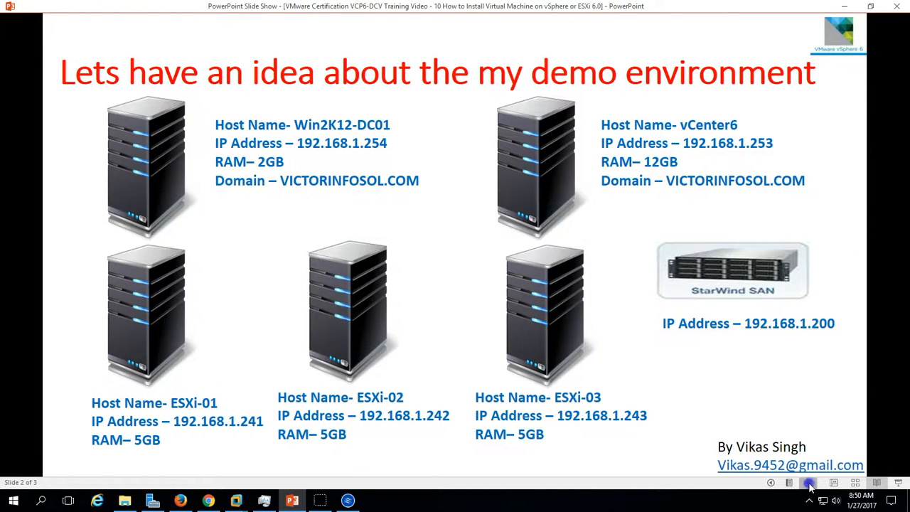
{"action": "left_click", "coordinate": [807, 483]}
{"action": "left_click", "coordinate": [771, 483]}
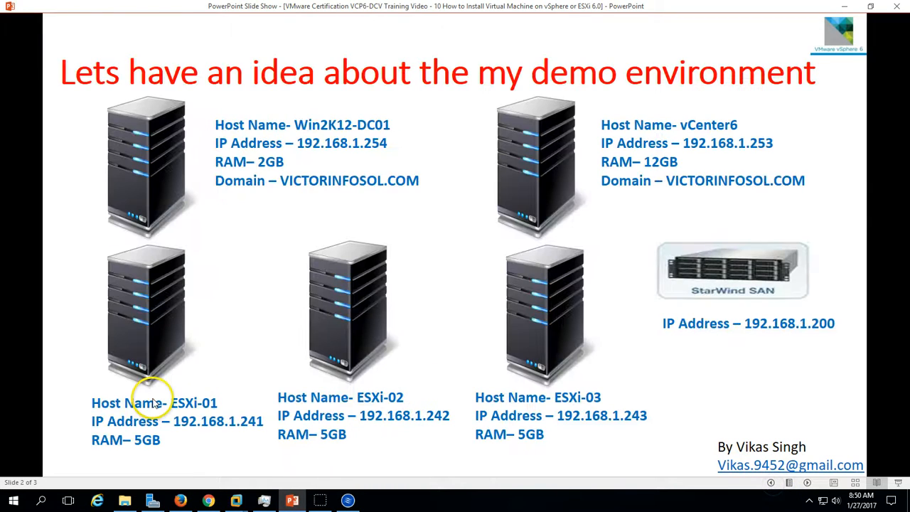
{"action": "left_click", "coordinate": [807, 483]}
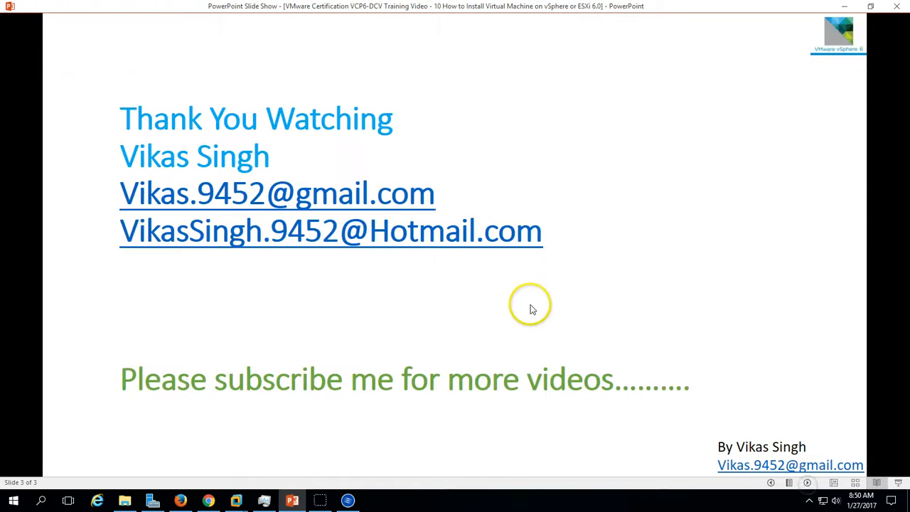